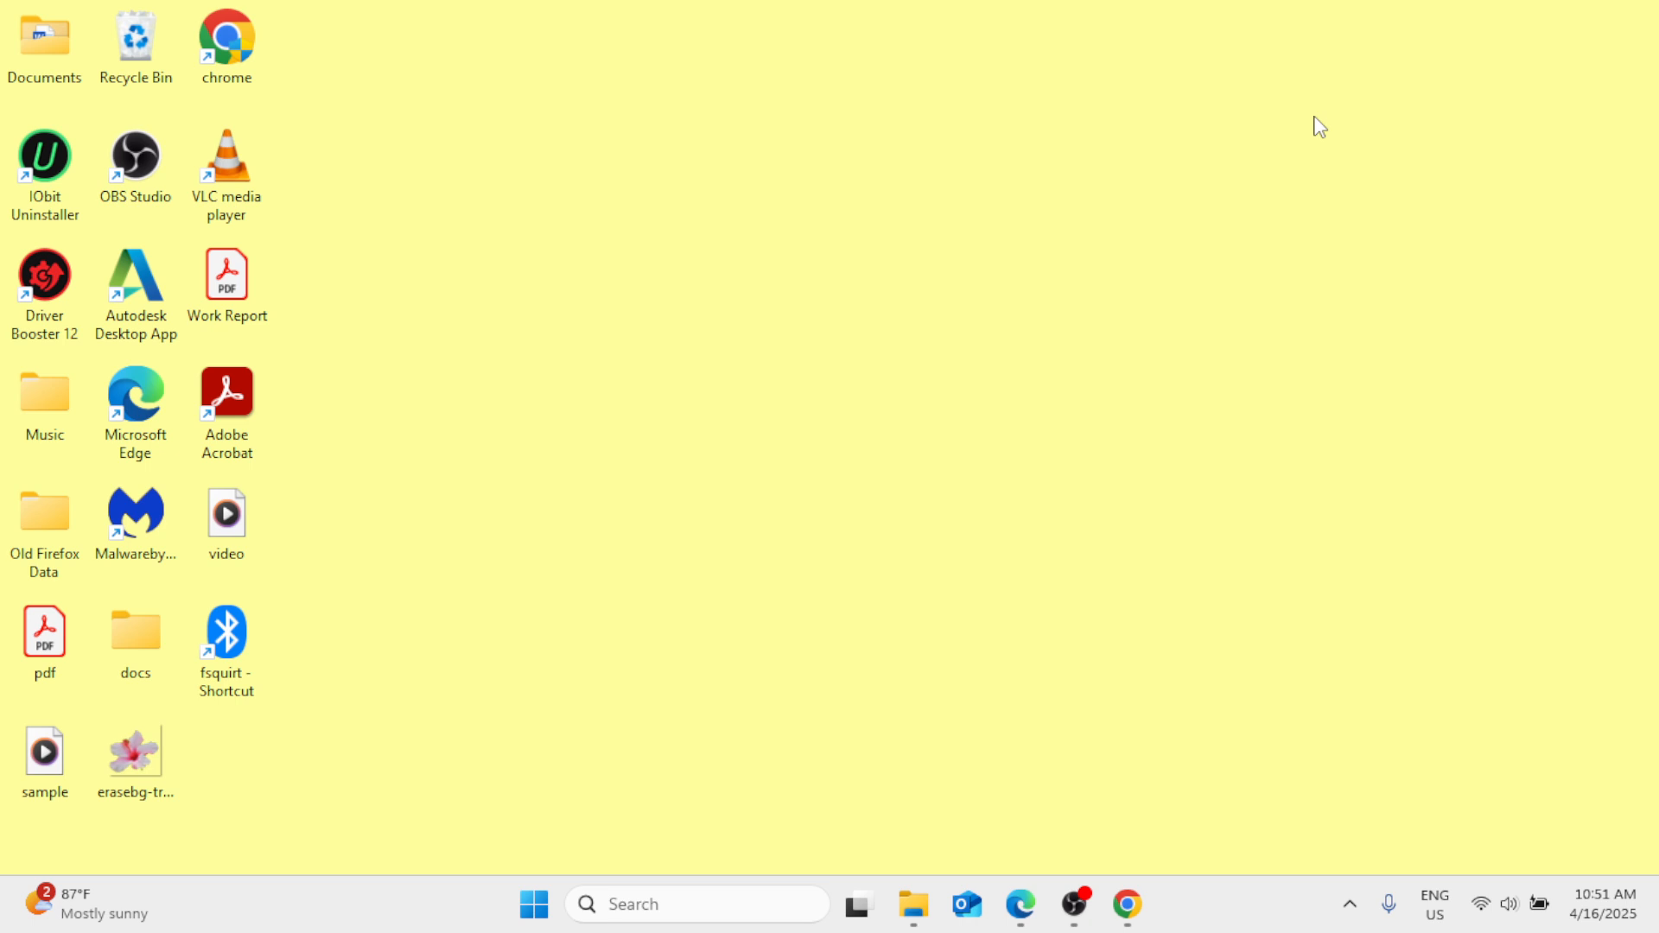
# Open the list of other troubleshooters in the Windows system settings
pyautogui.click(536, 907)
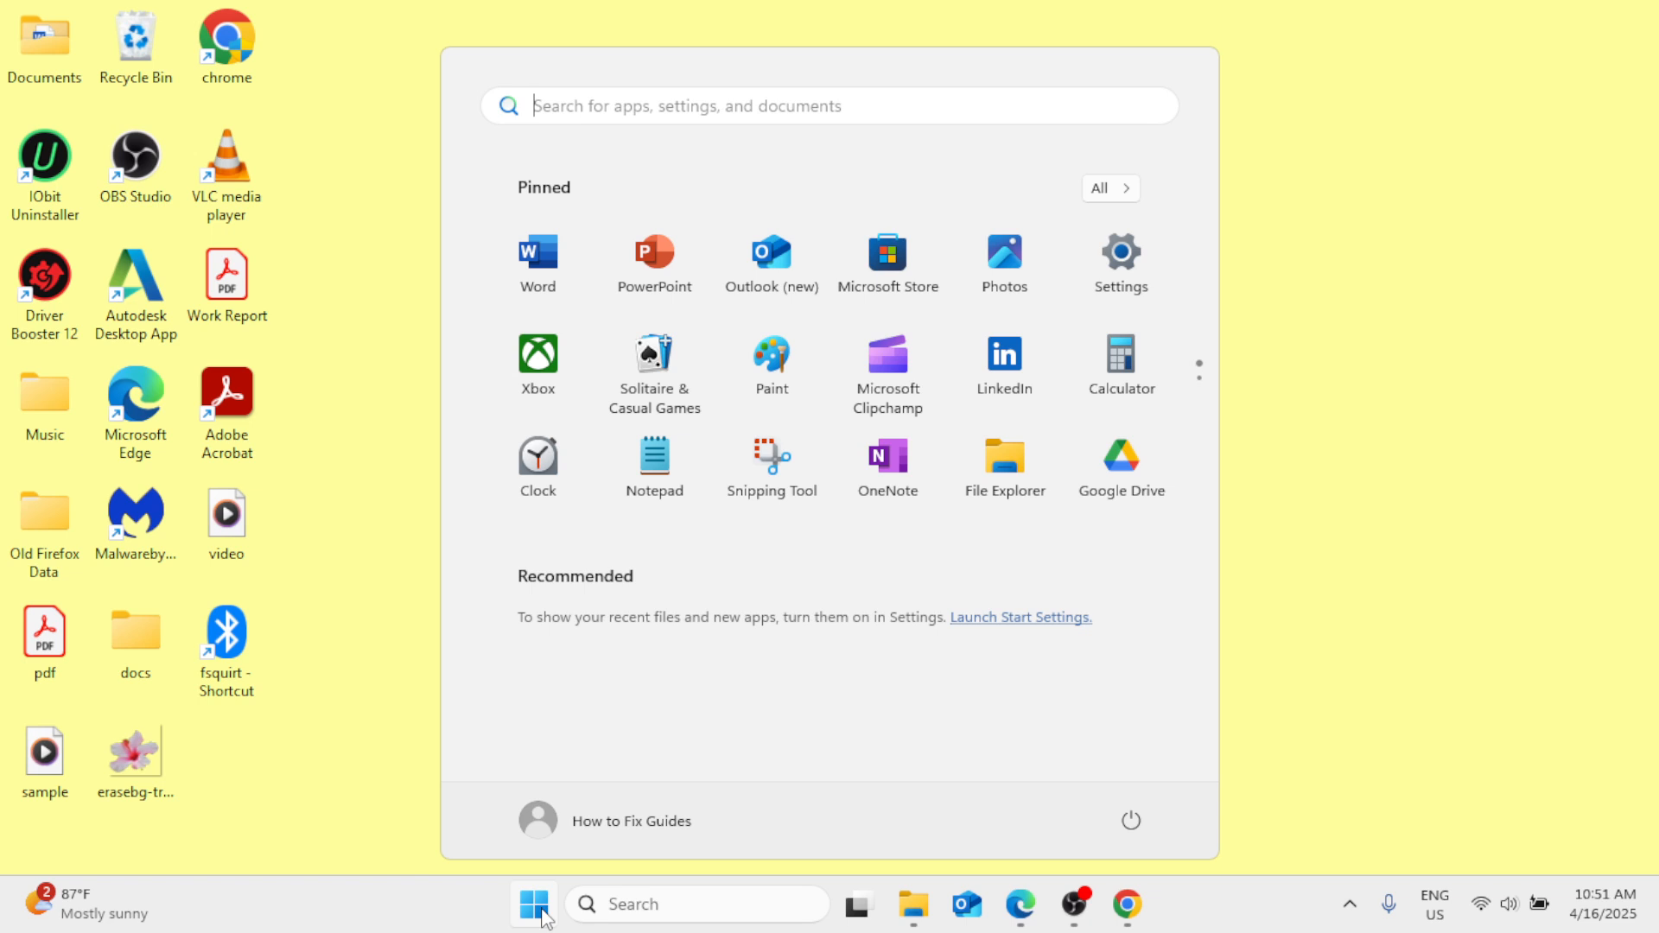
pyautogui.click(1113, 271)
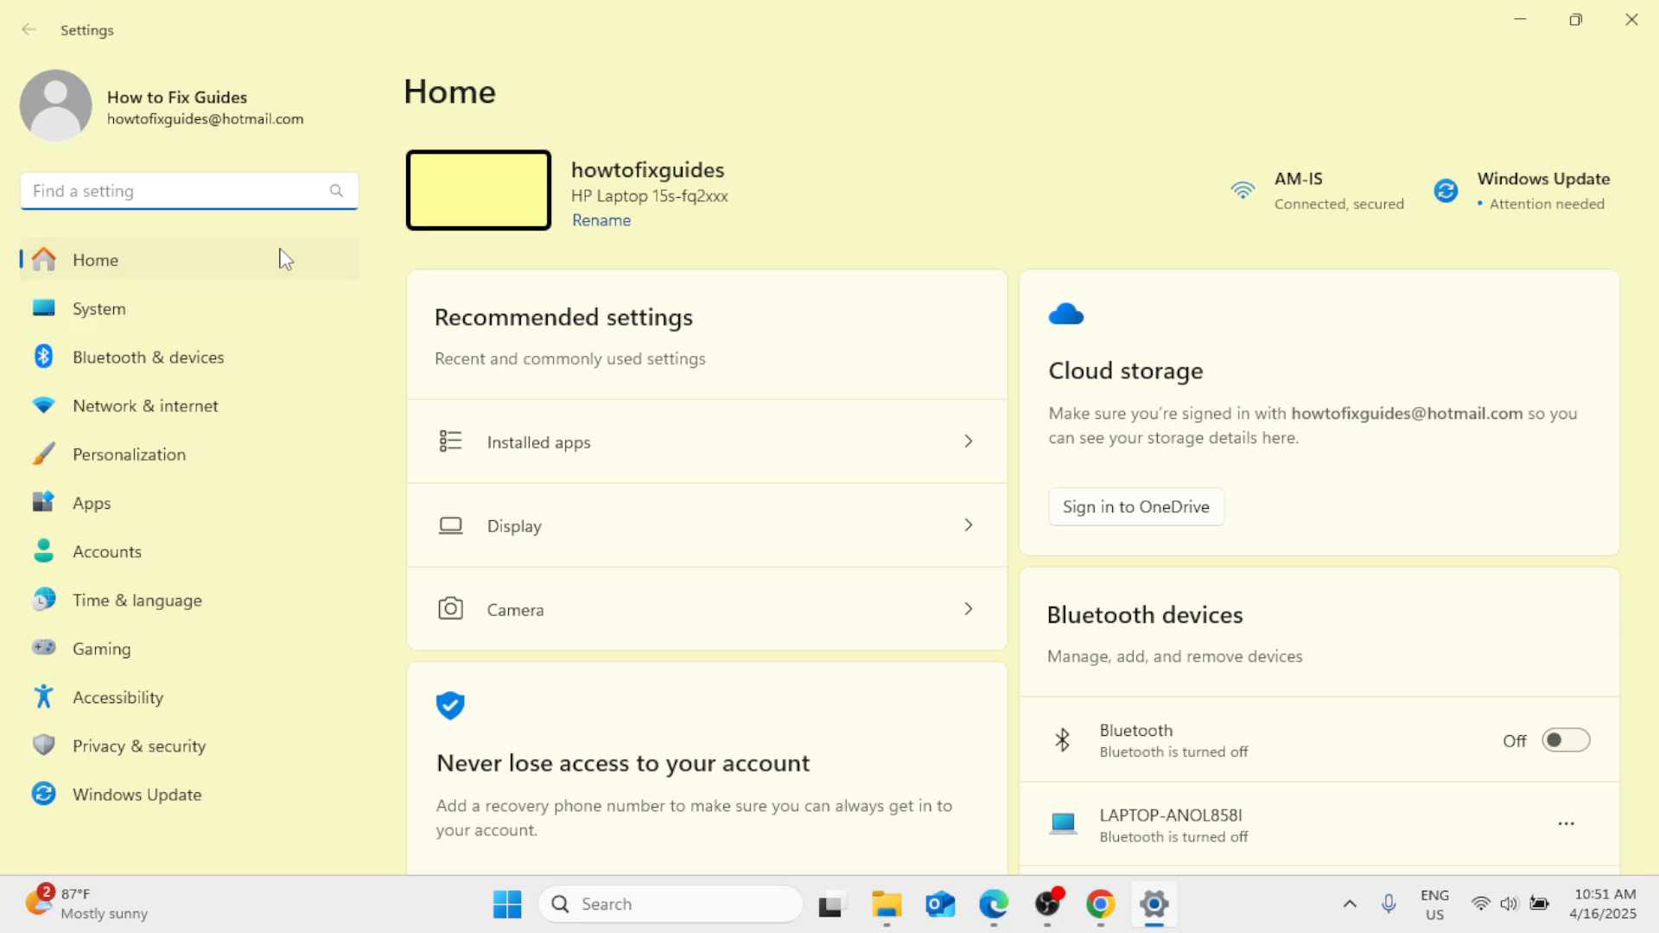
pyautogui.click(146, 327)
pyautogui.scroll(-8, 672, 577)
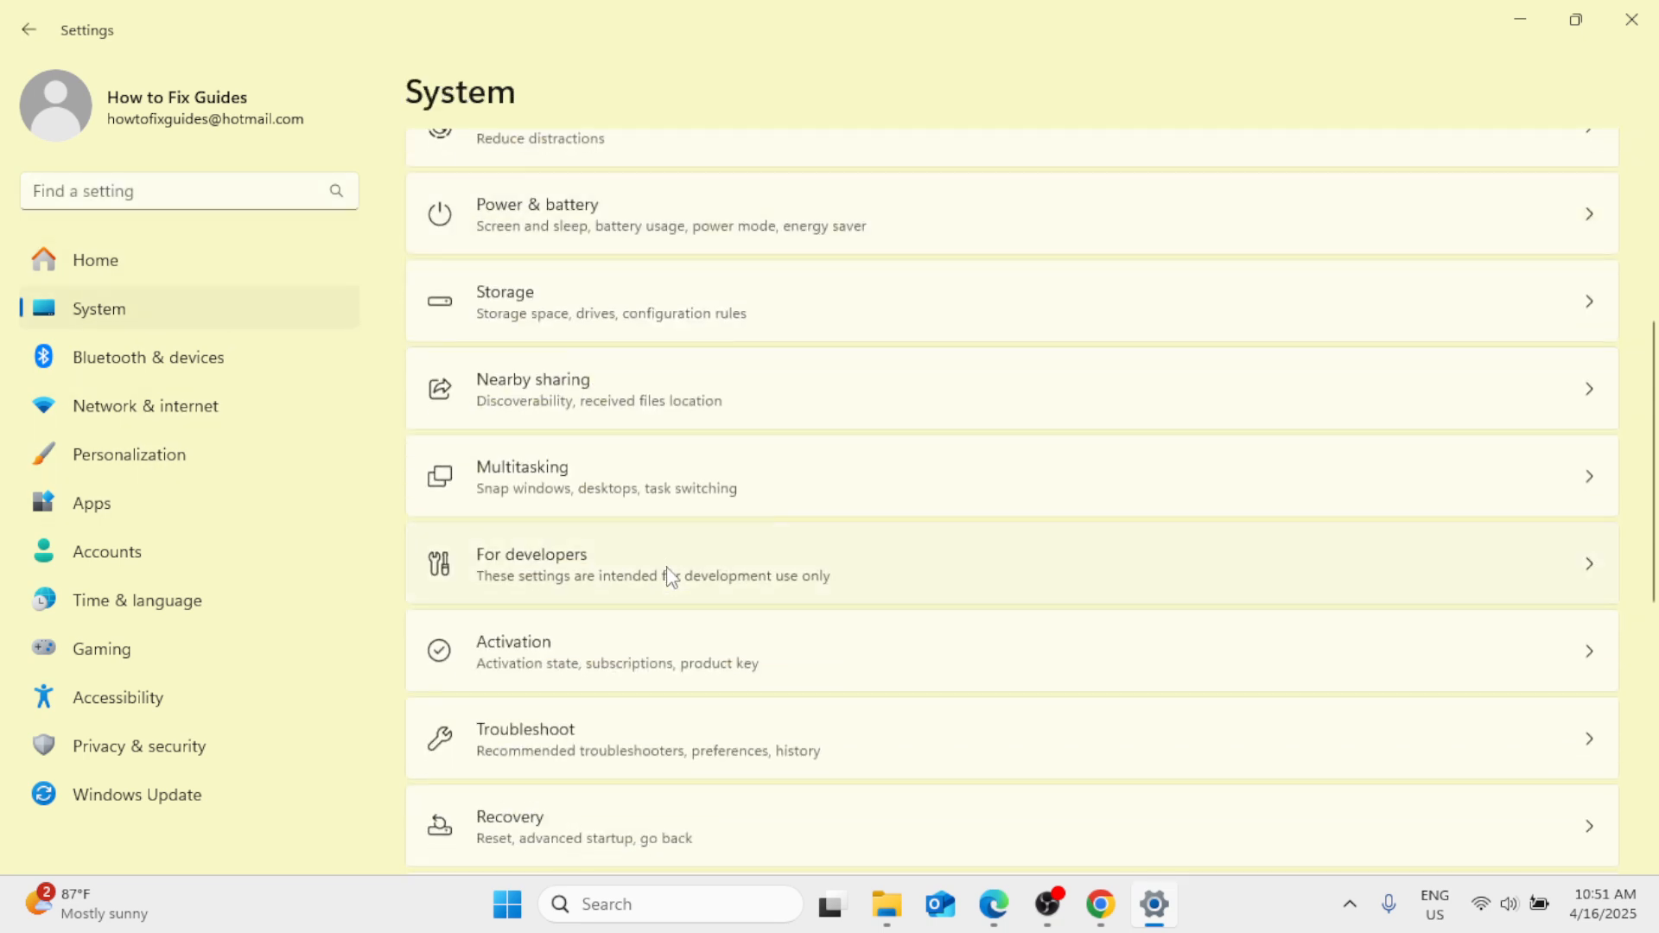
pyautogui.click(691, 406)
pyautogui.click(604, 406)
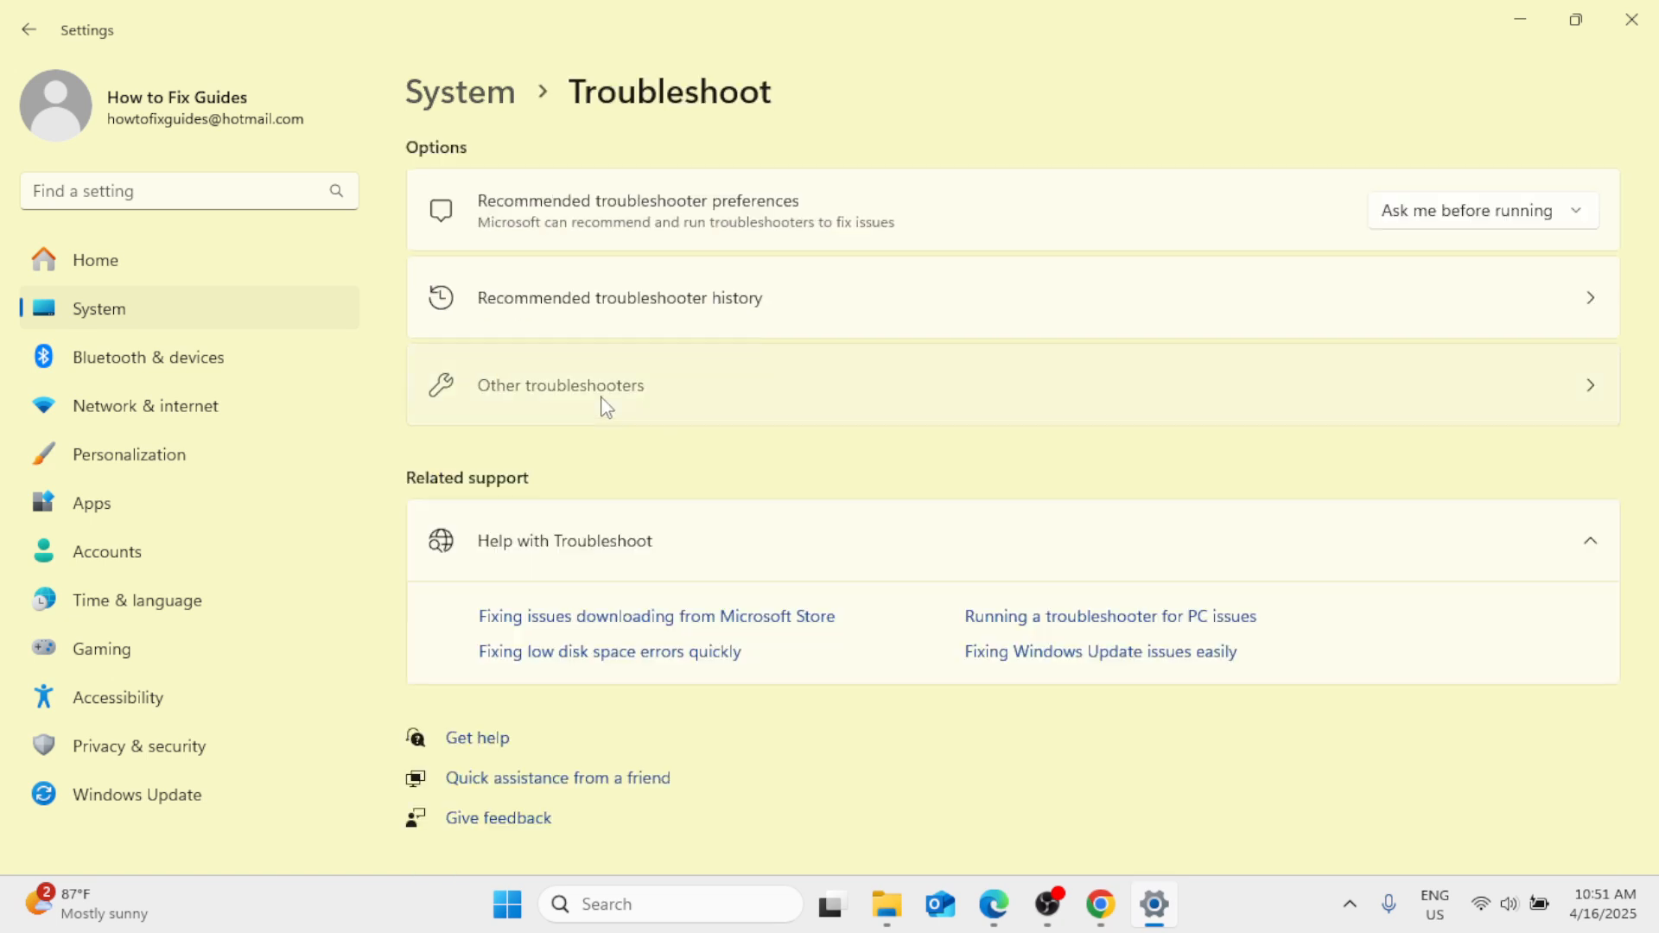
pyautogui.scroll(-3, 607, 422)
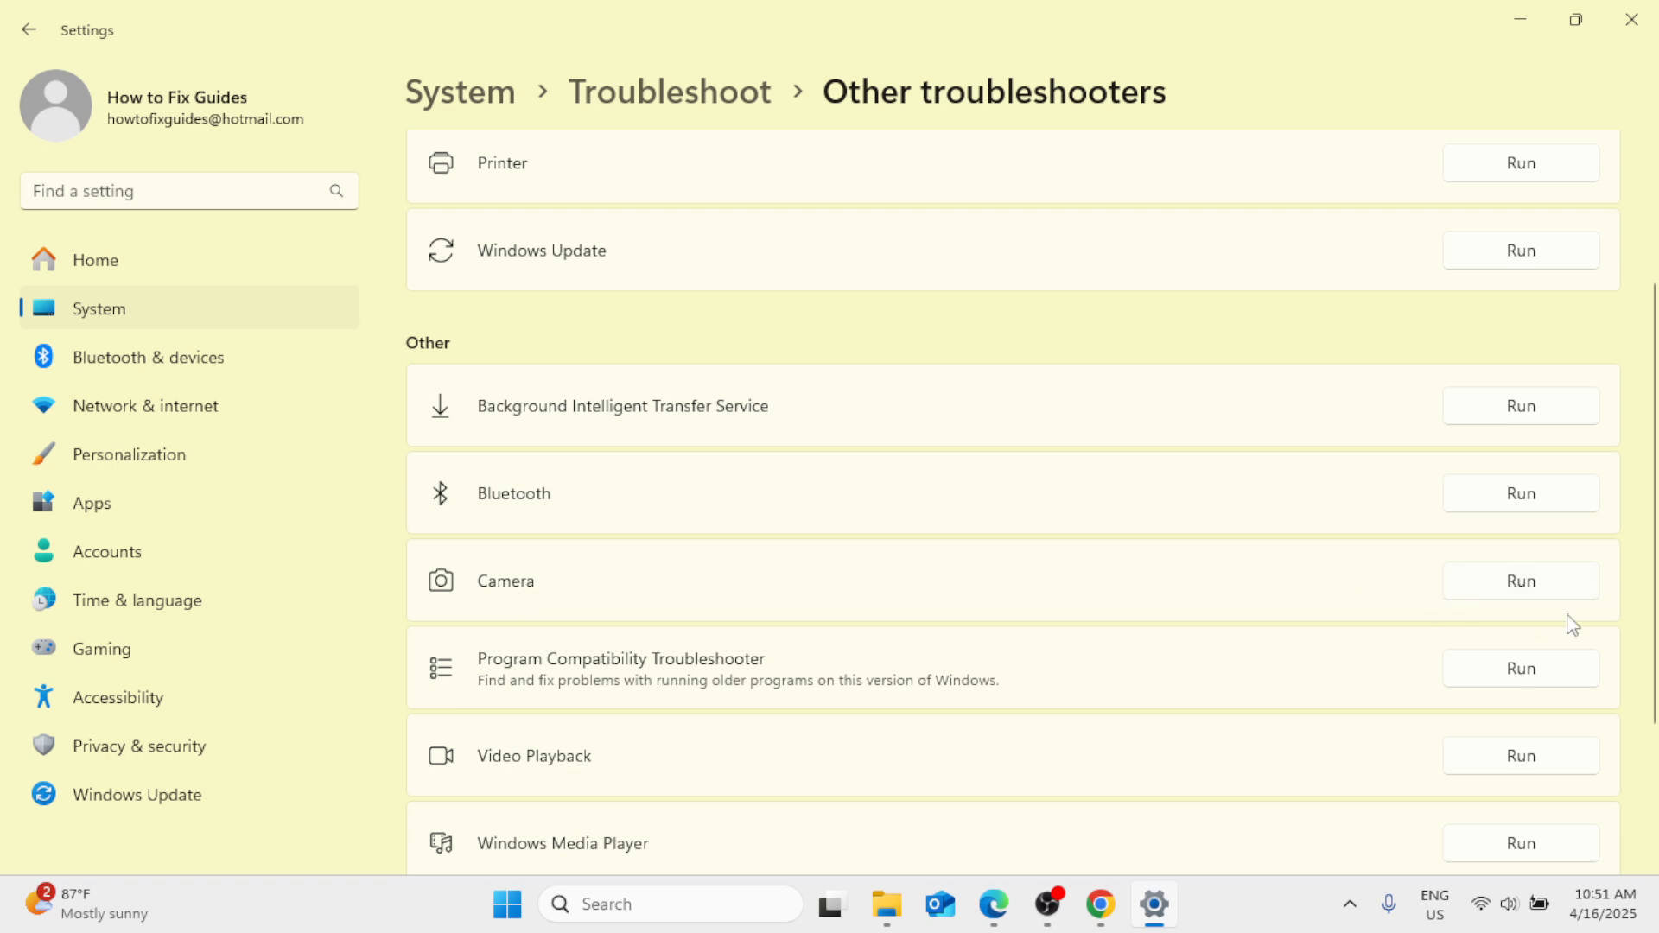
# Run the Camera troubleshooter, then close Get Help and Settings
pyautogui.click(1486, 595)
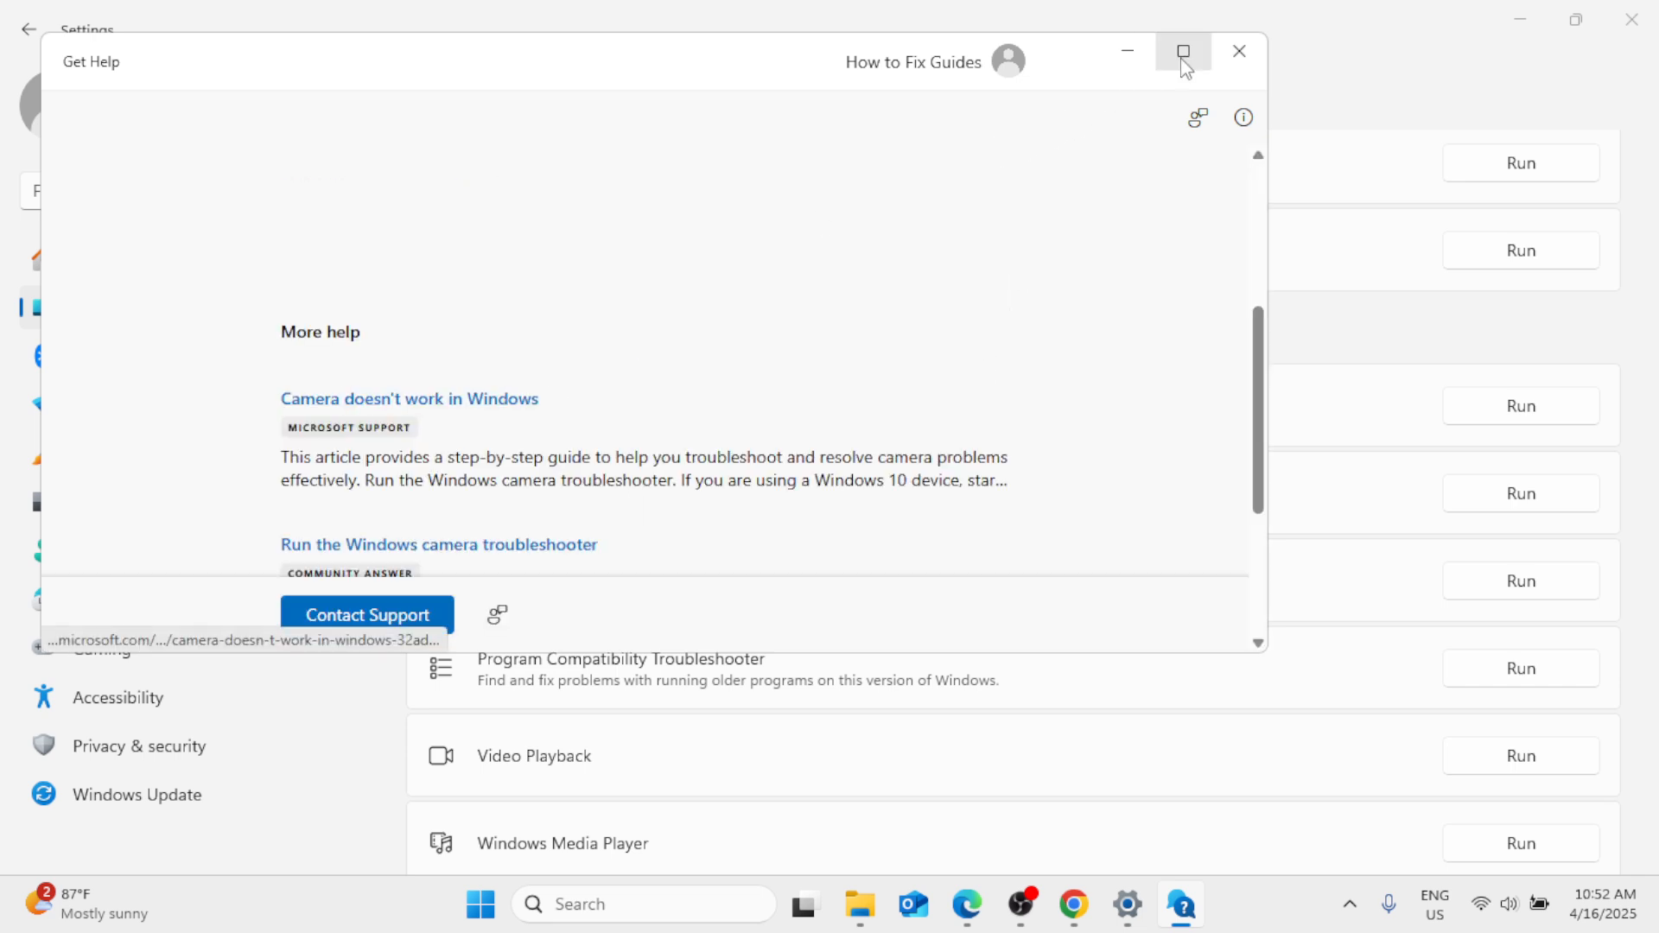
pyautogui.click(1237, 50)
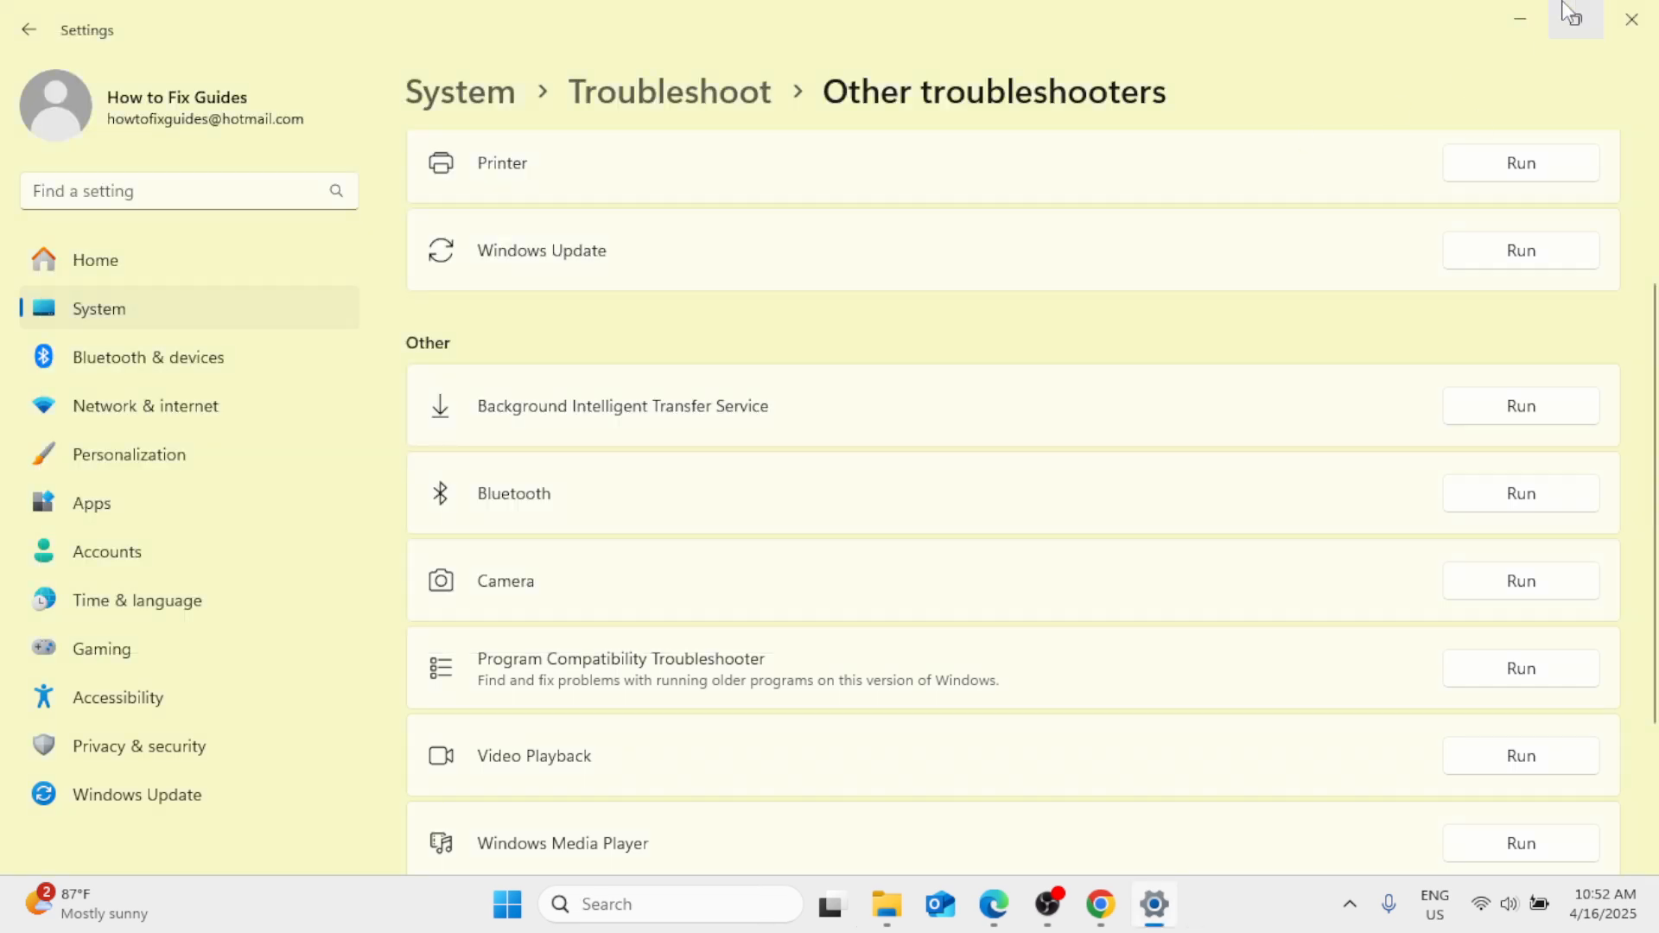
pyautogui.click(1631, 19)
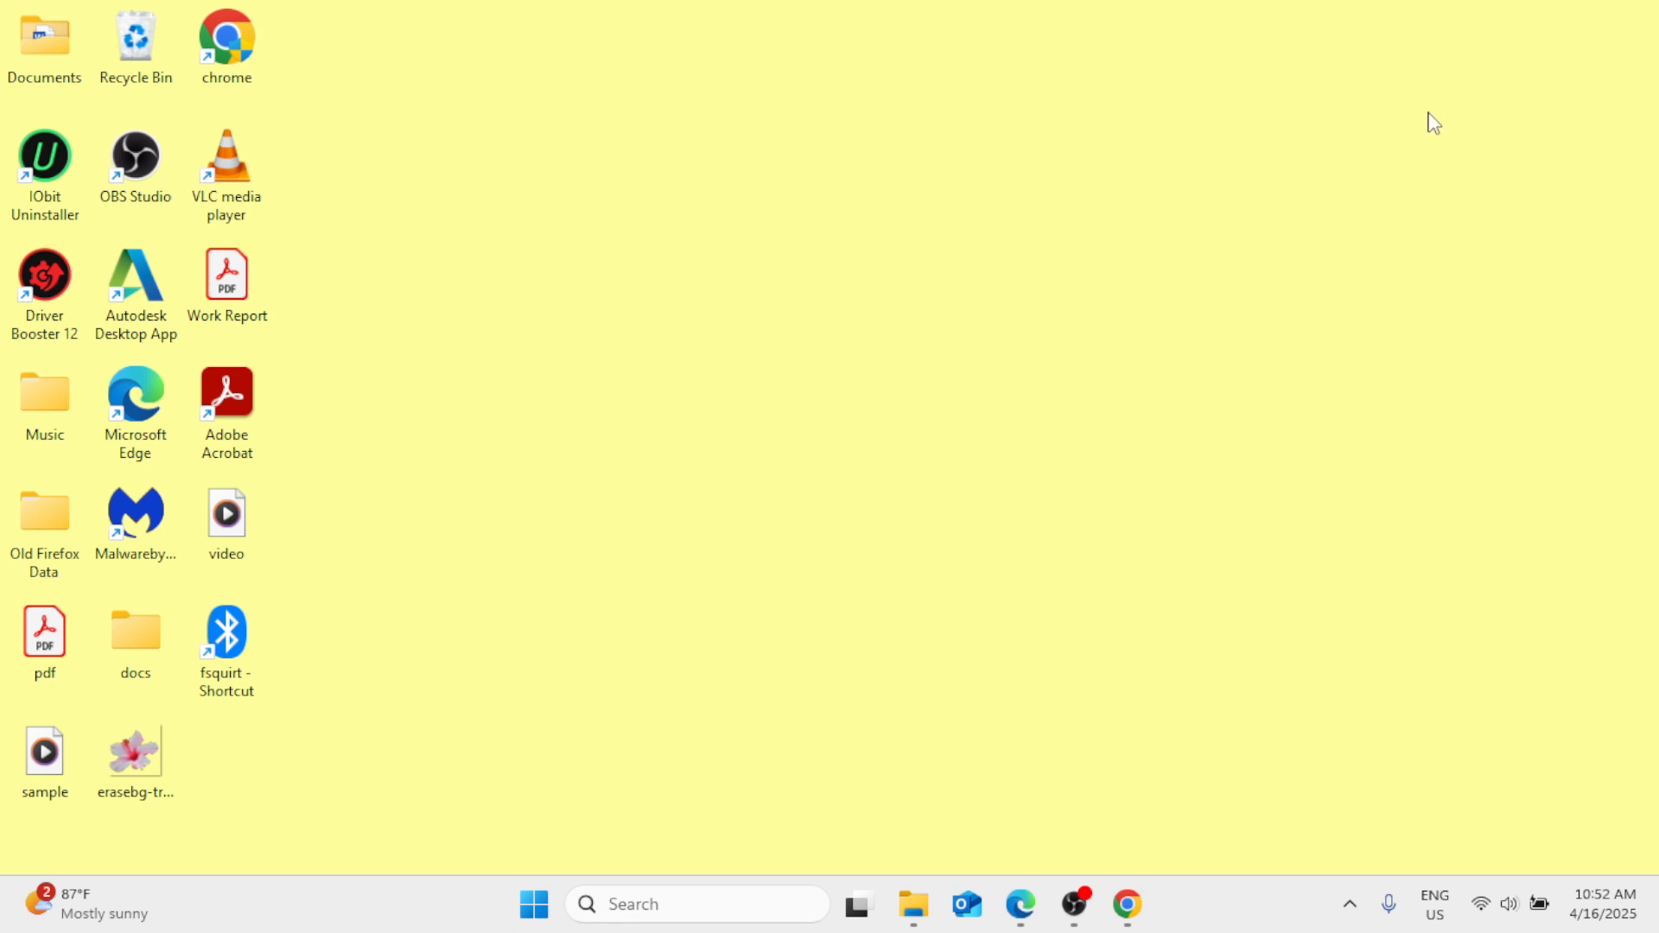
# Open the Camera app permissions in the Windows privacy and security settings
pyautogui.click(539, 914)
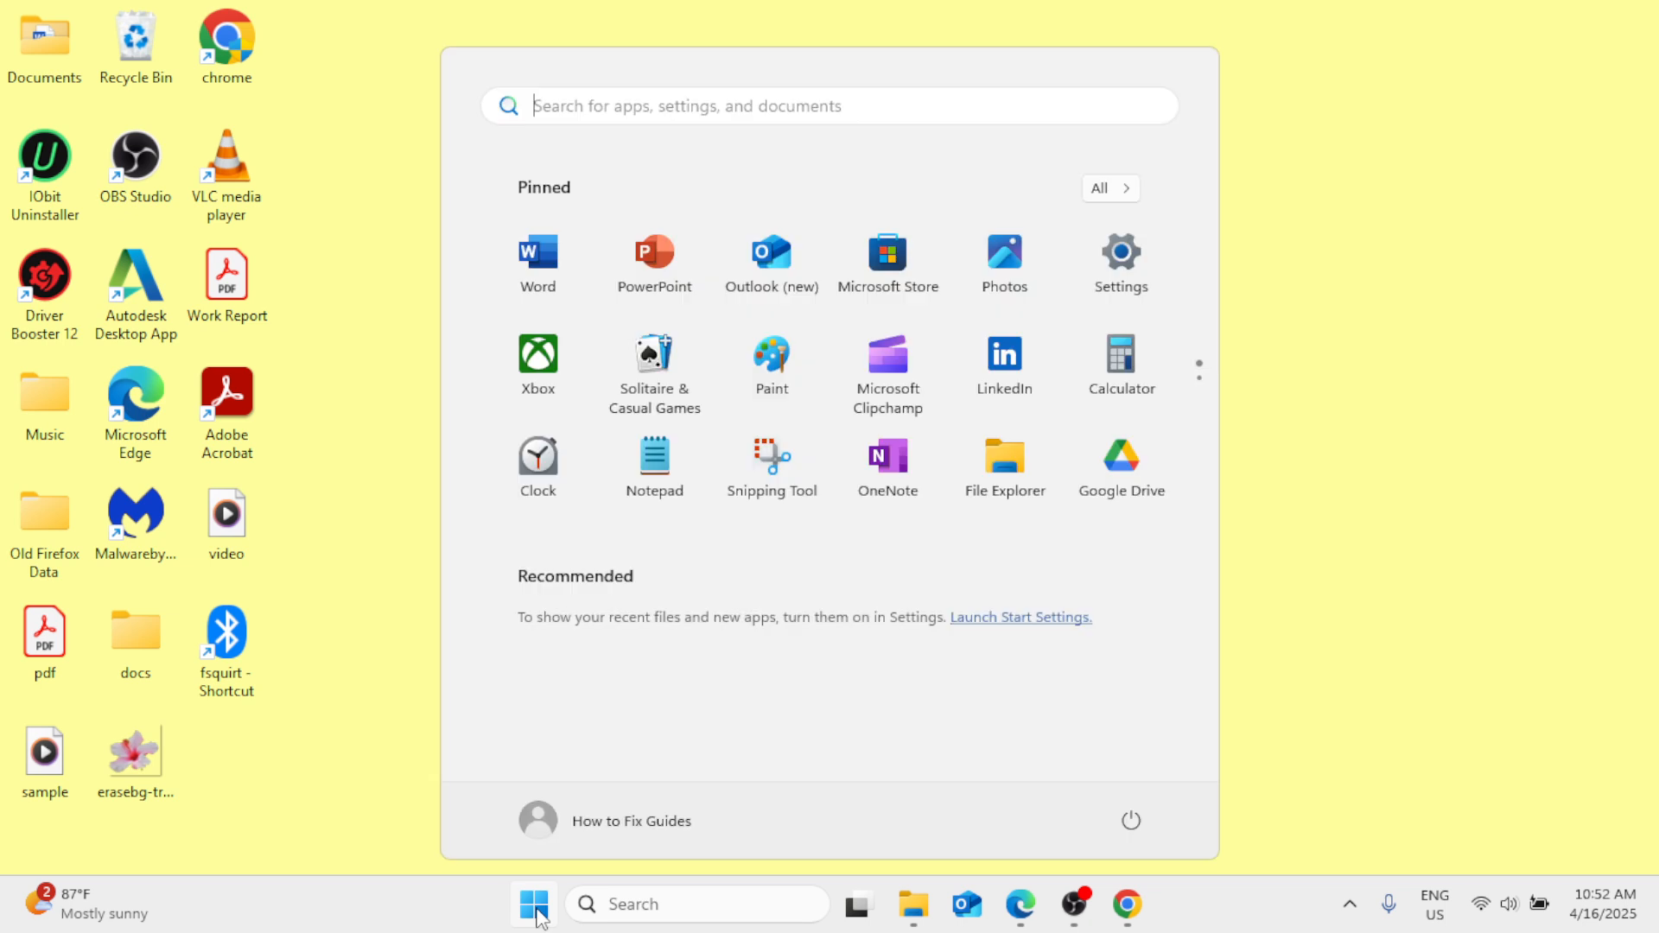
pyautogui.click(1117, 278)
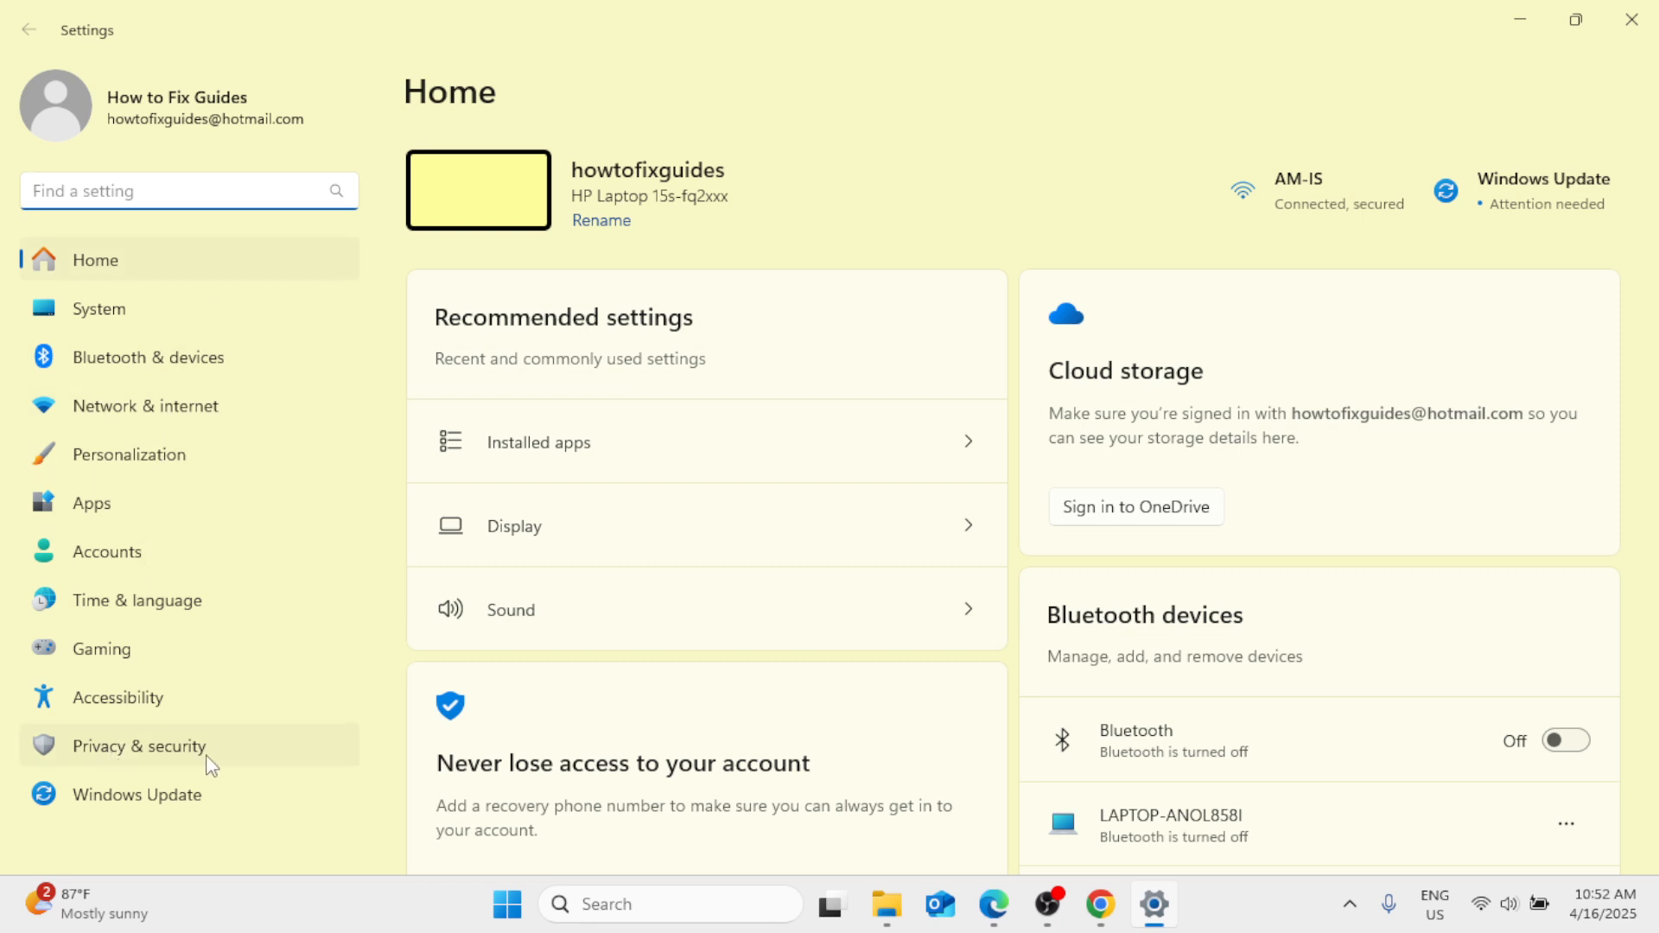
pyautogui.click(177, 748)
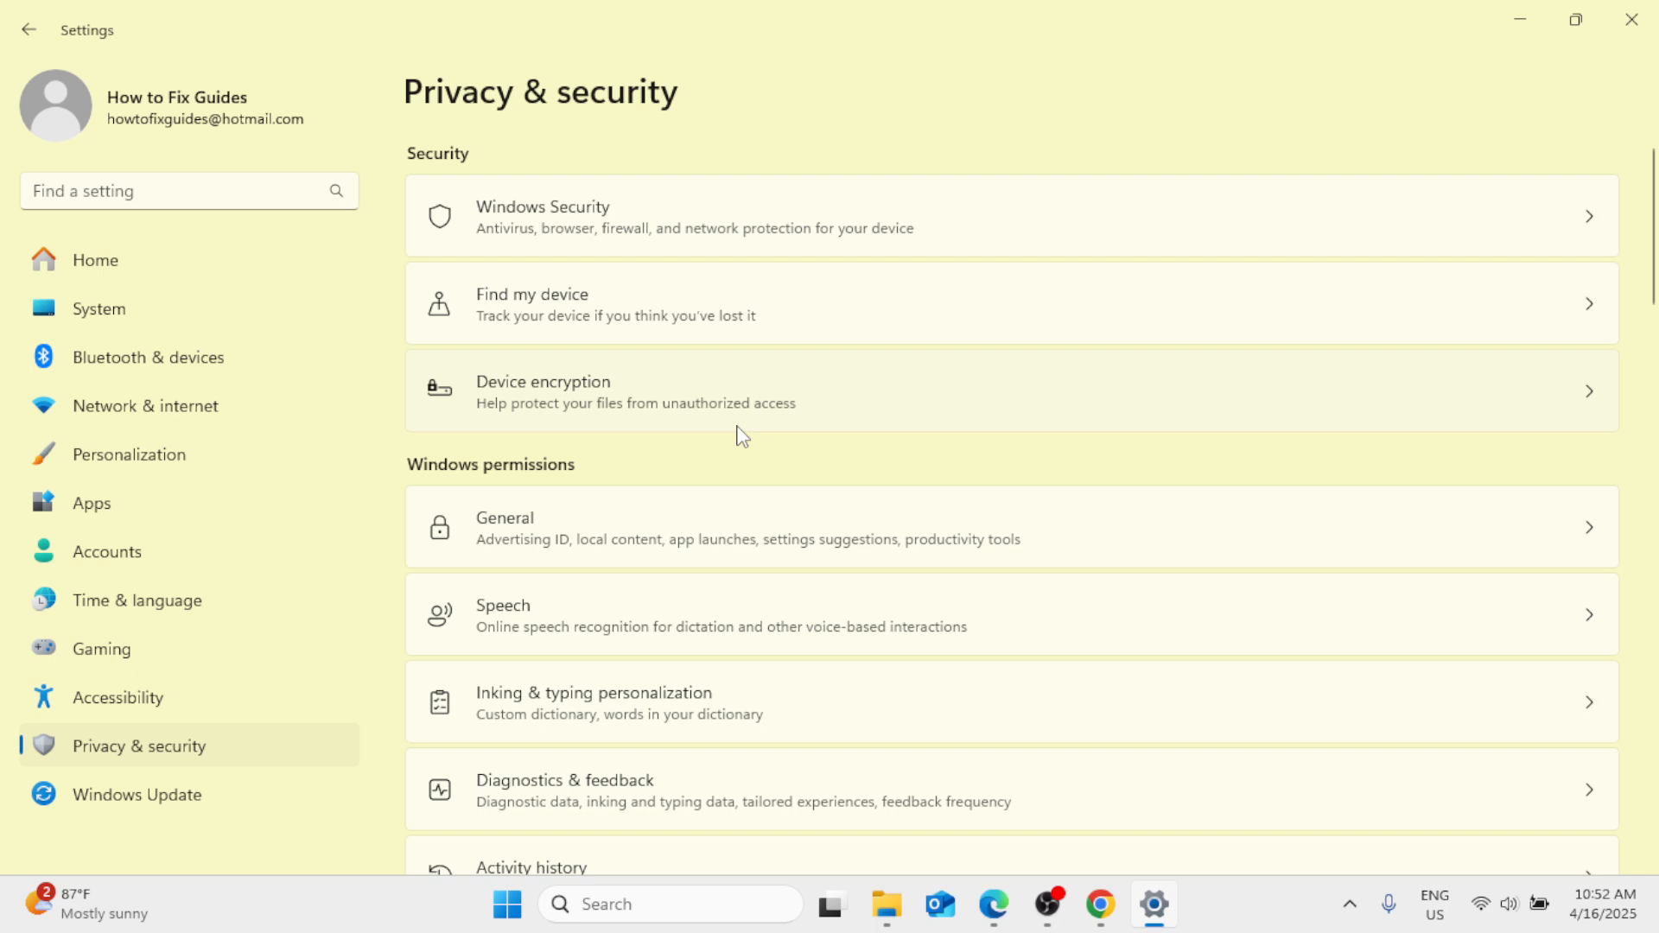
pyautogui.scroll(-7, 739, 434)
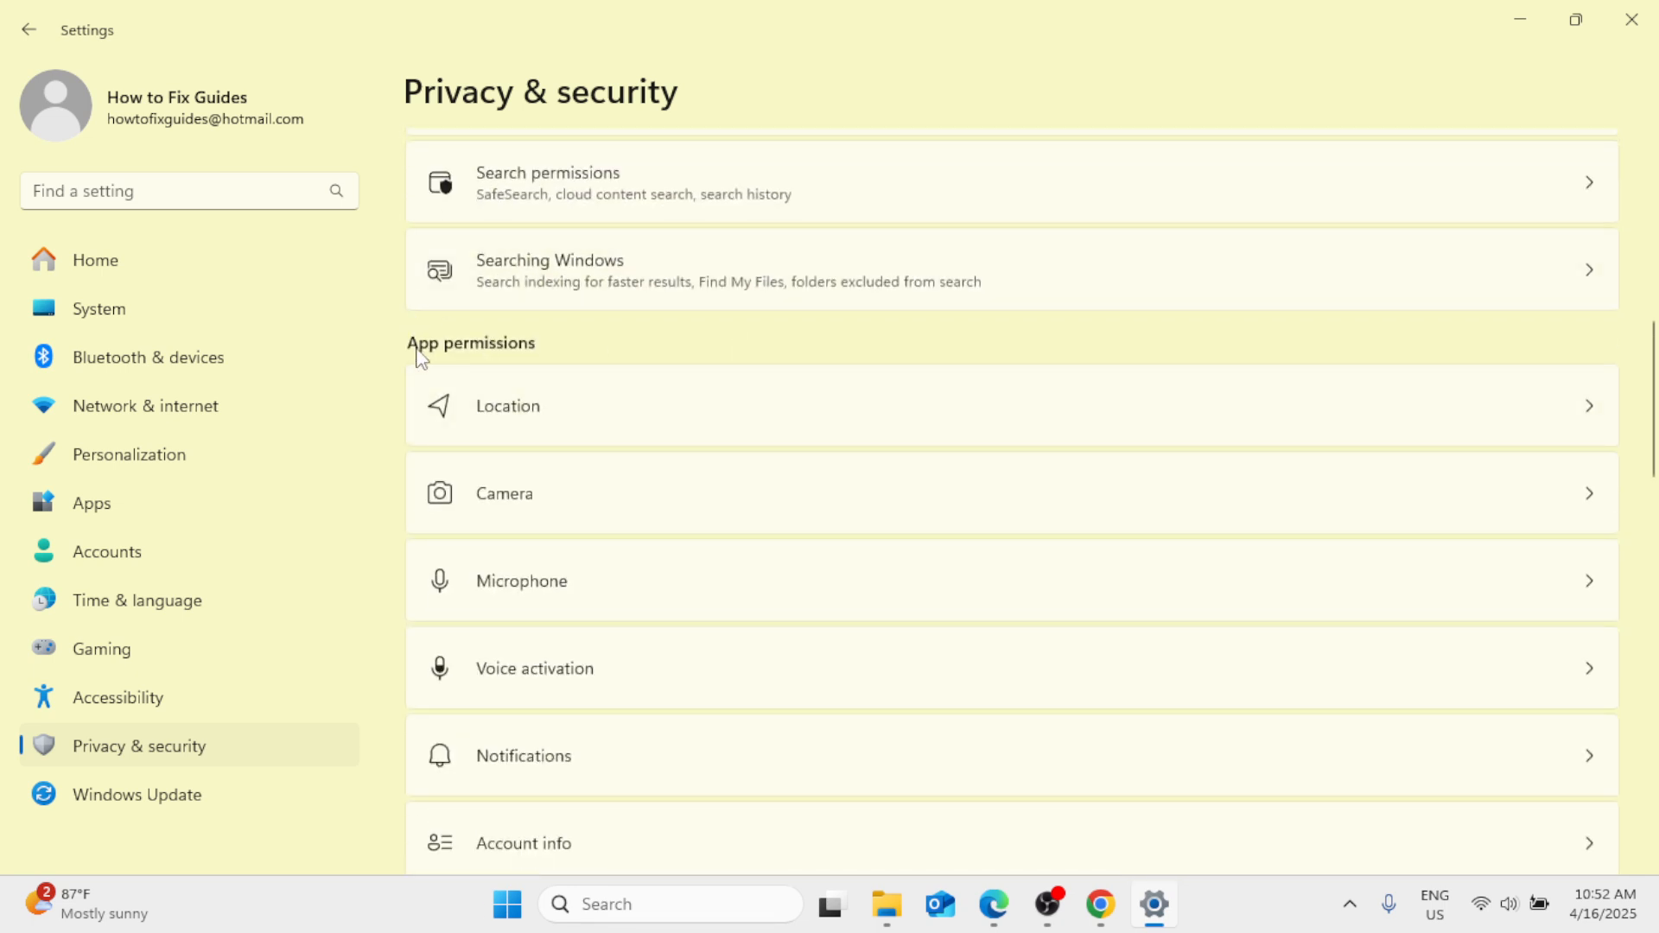
pyautogui.click(887, 525)
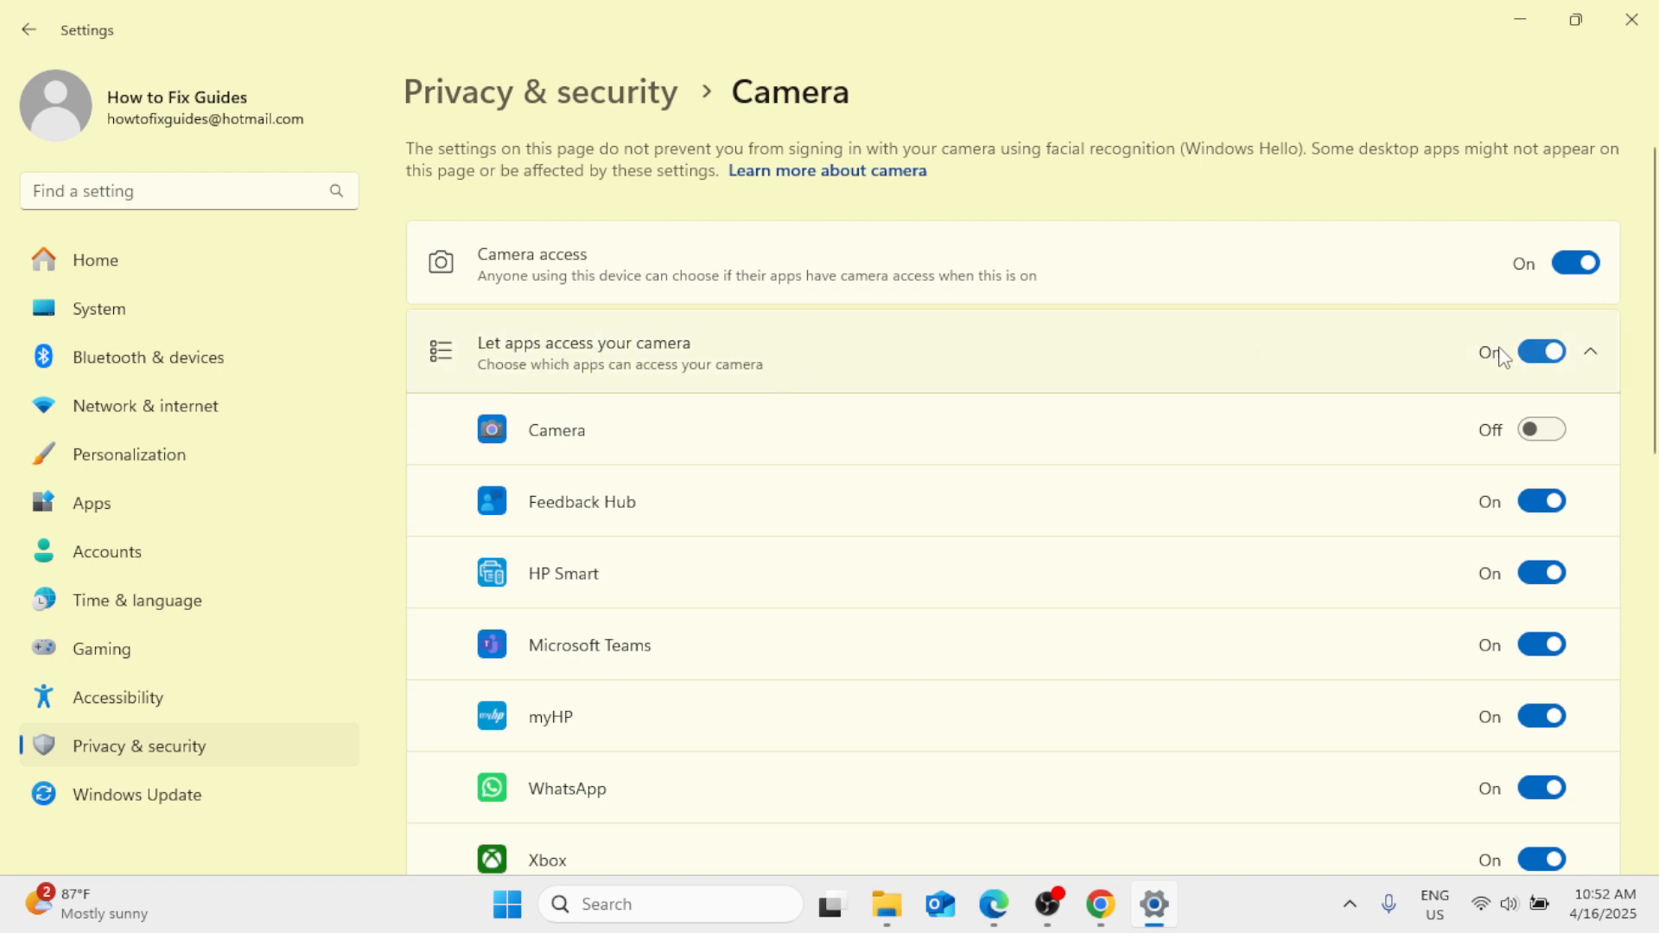
# Turn on camera access for the Camera app, review the other camera permissions and close Settings
pyautogui.scroll(-2, 1407, 415)
pyautogui.scroll(1, 1410, 415)
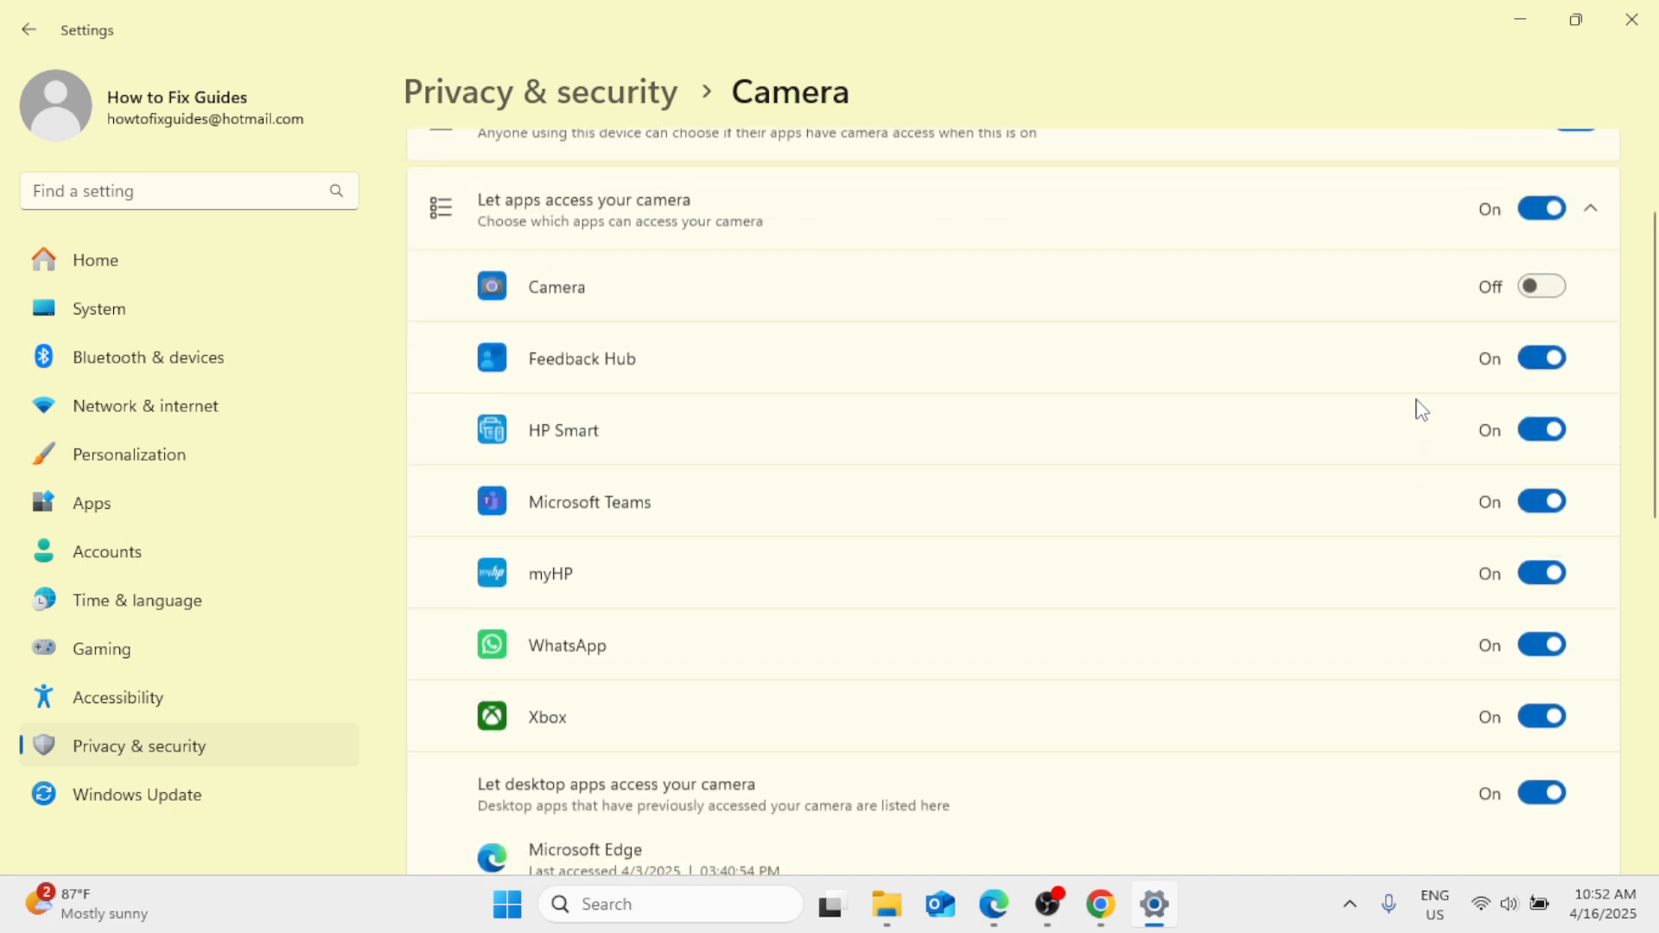
pyautogui.click(1542, 319)
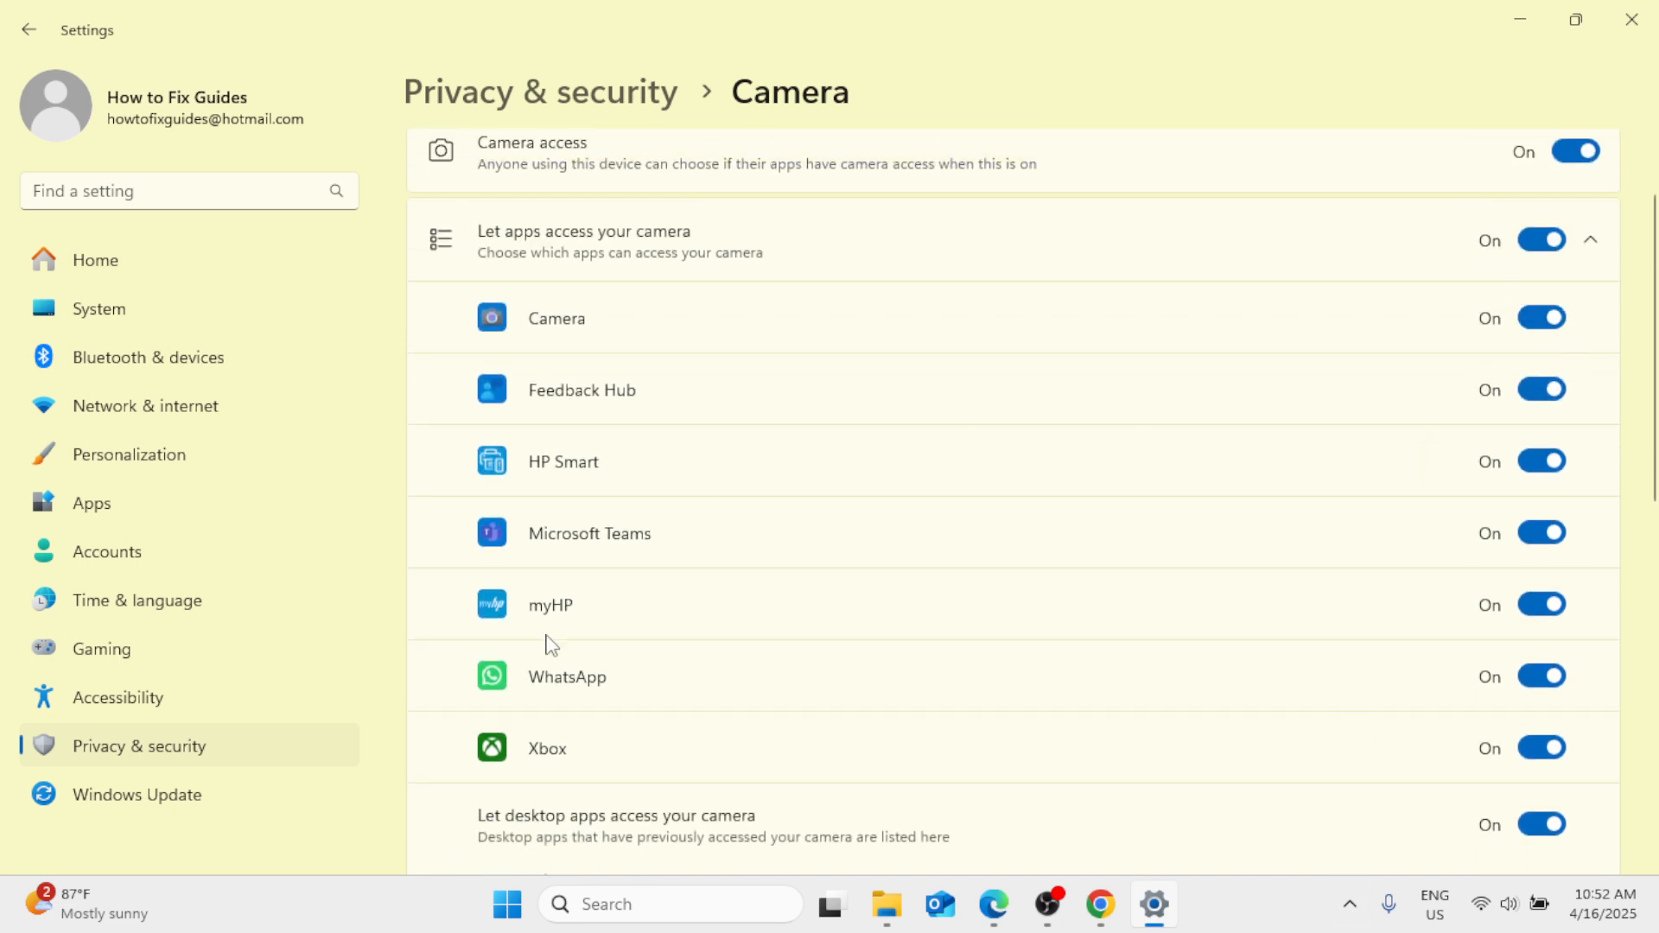
pyautogui.scroll(-4, 896, 703)
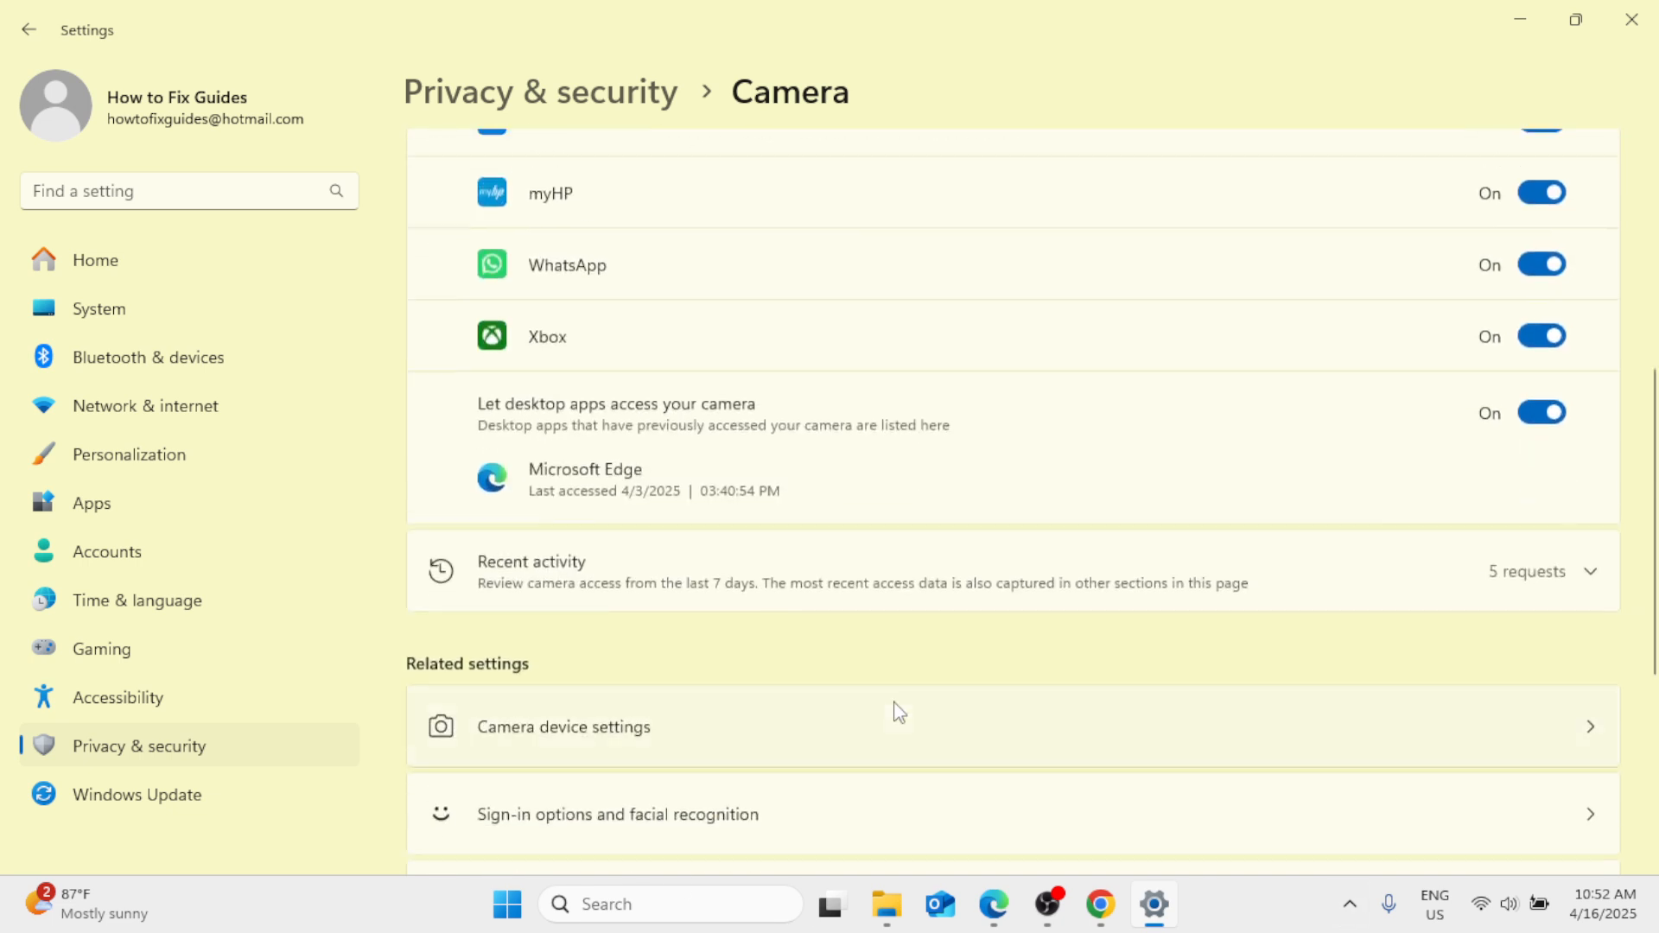
pyautogui.scroll(5, 907, 707)
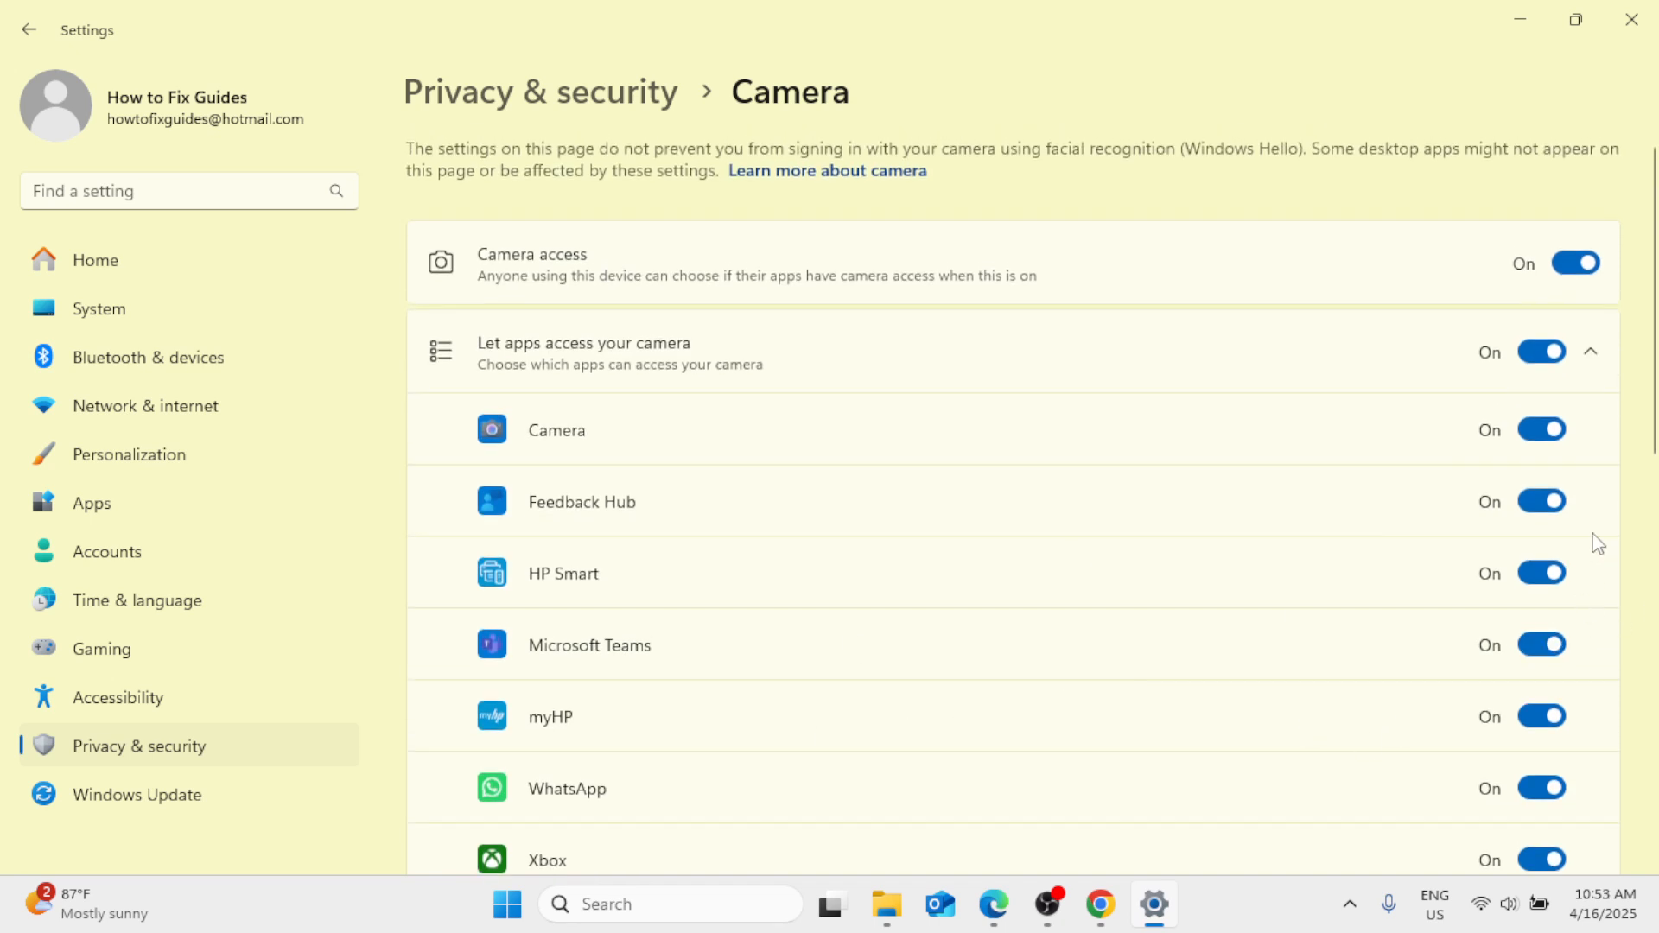
pyautogui.click(1649, 12)
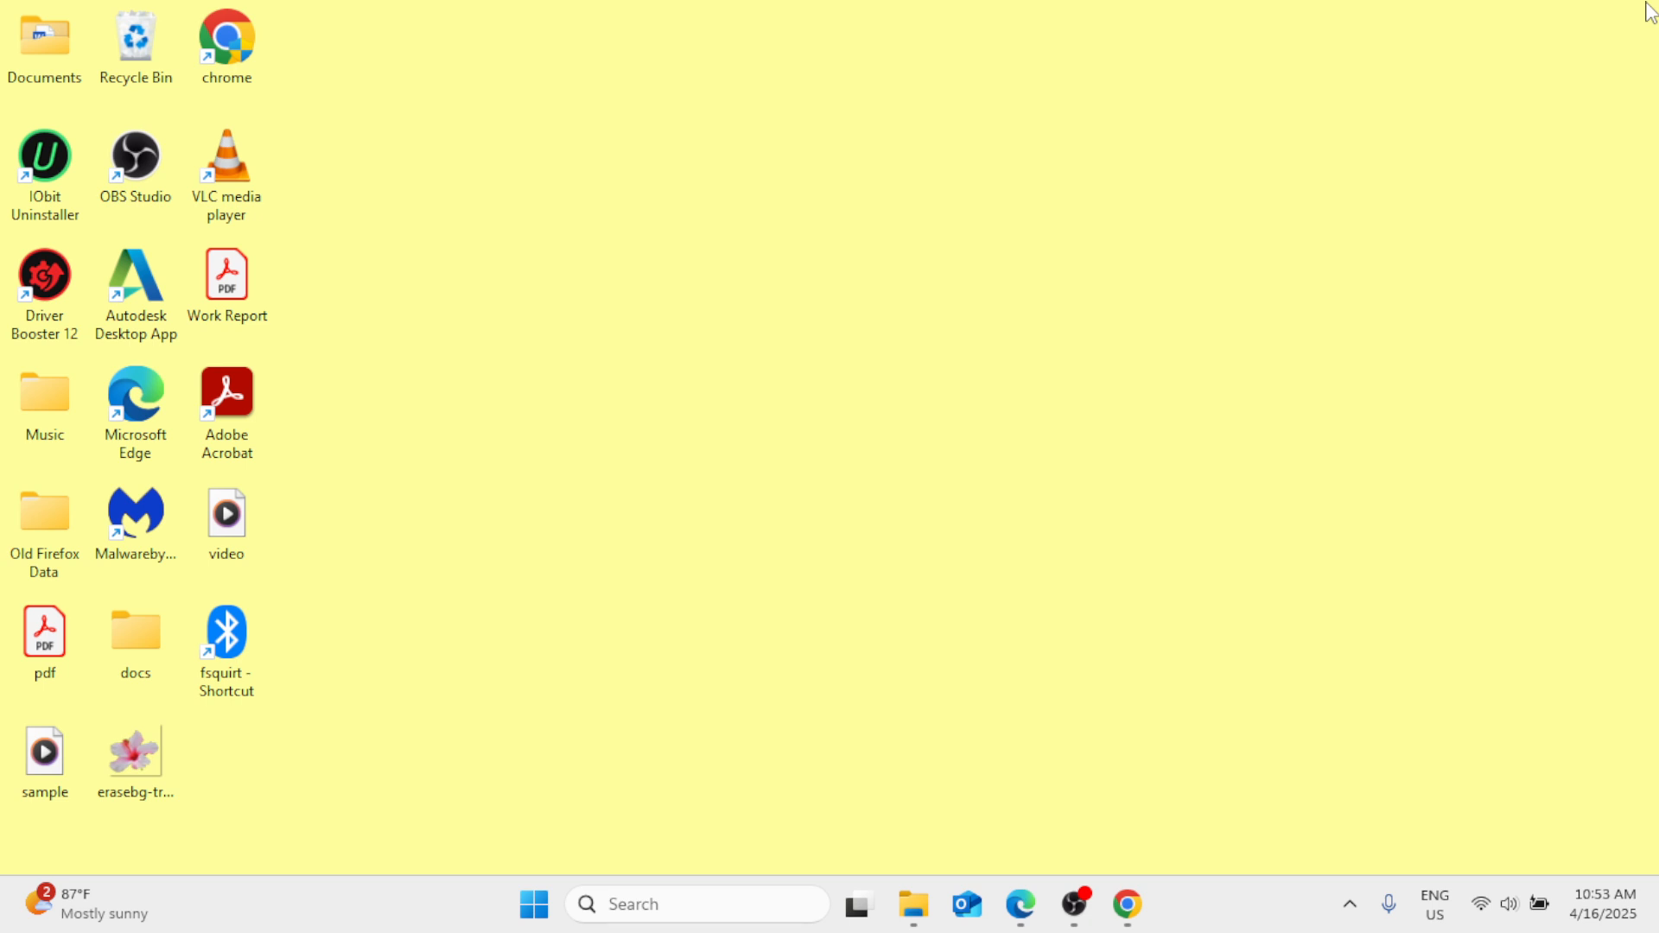
# Open Device Manager and move its window toward the middle of the desktop
pyautogui.rightClick(548, 907)
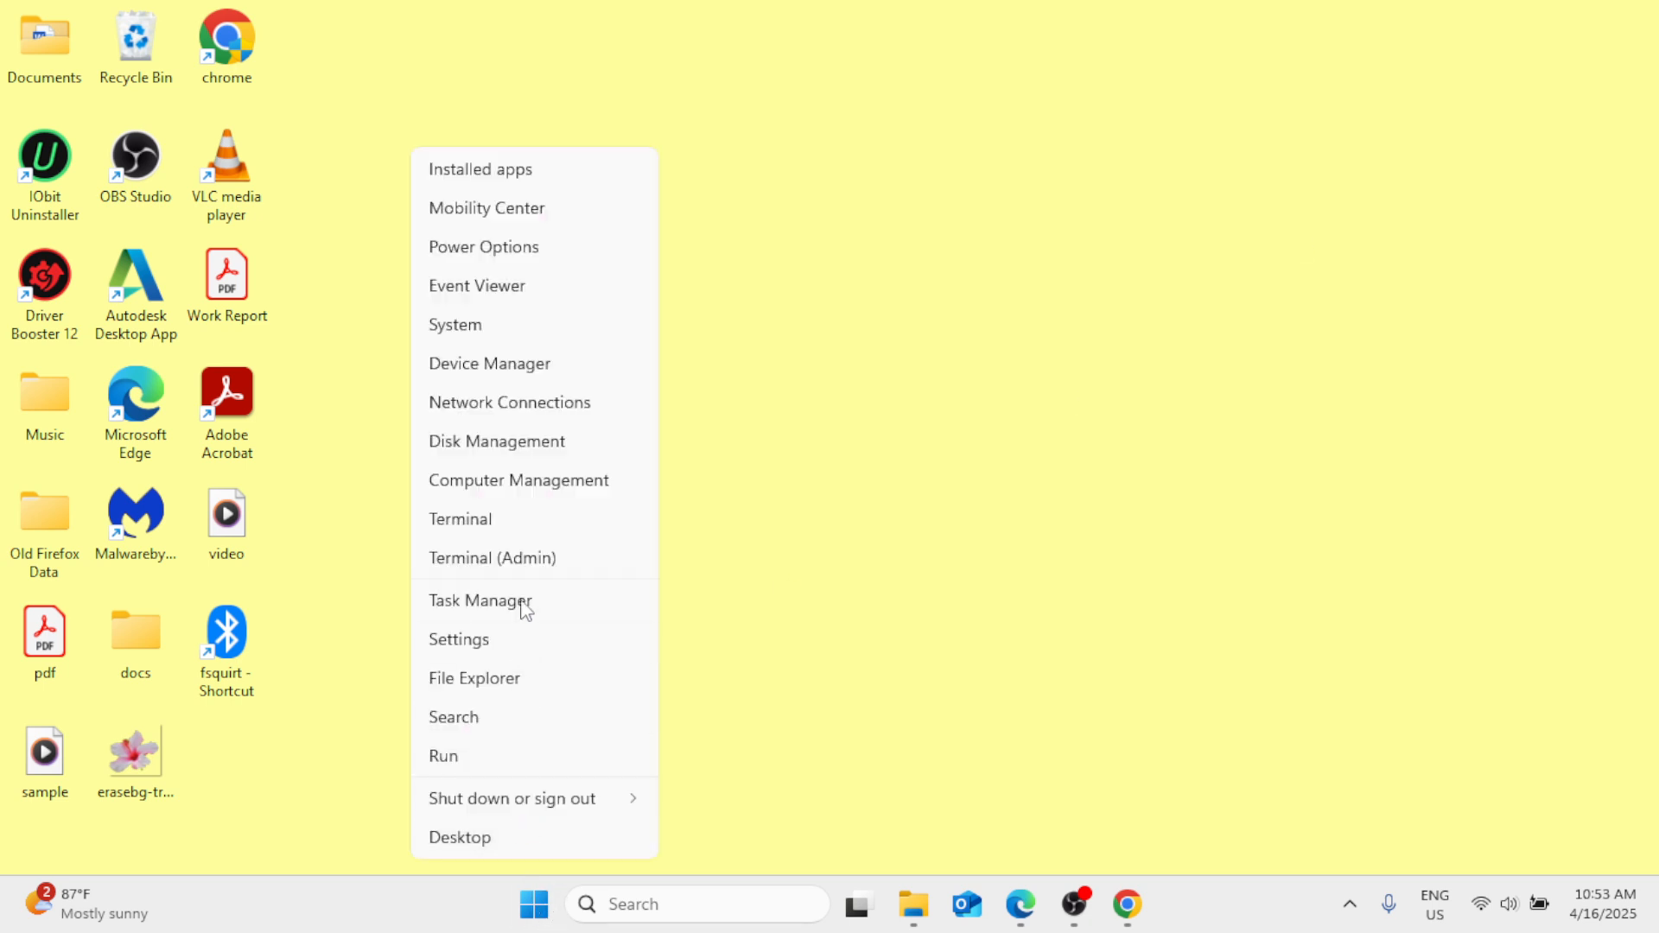
pyautogui.click(513, 374)
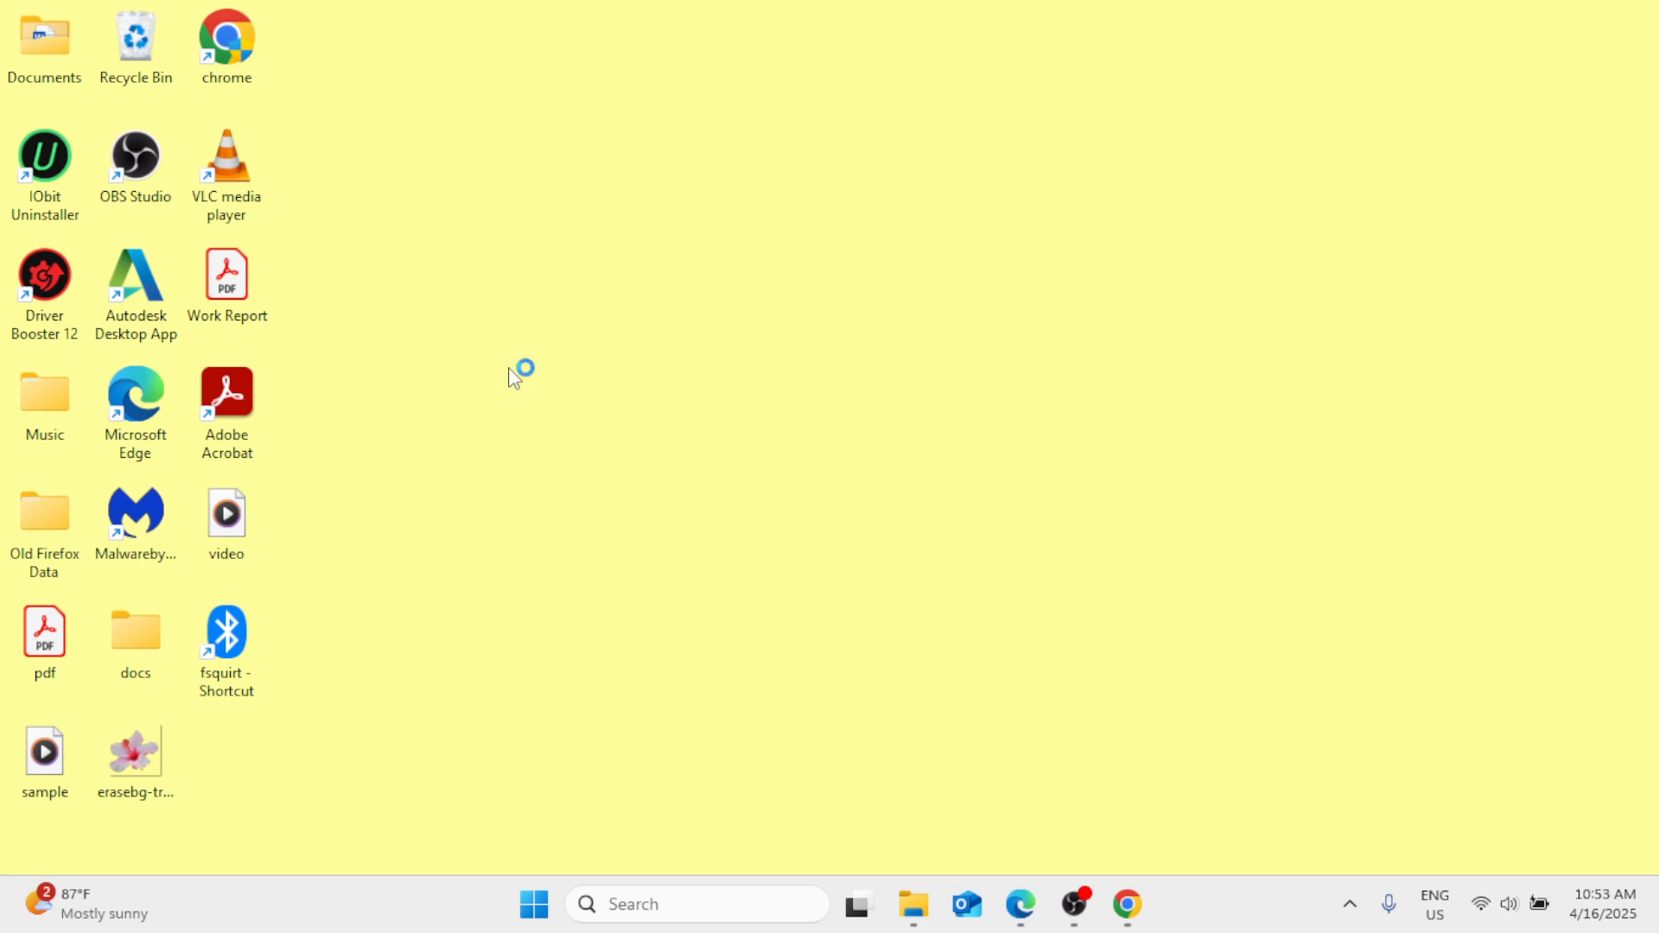
pyautogui.moveTo(528, 84); pyautogui.dragTo(860, 120)
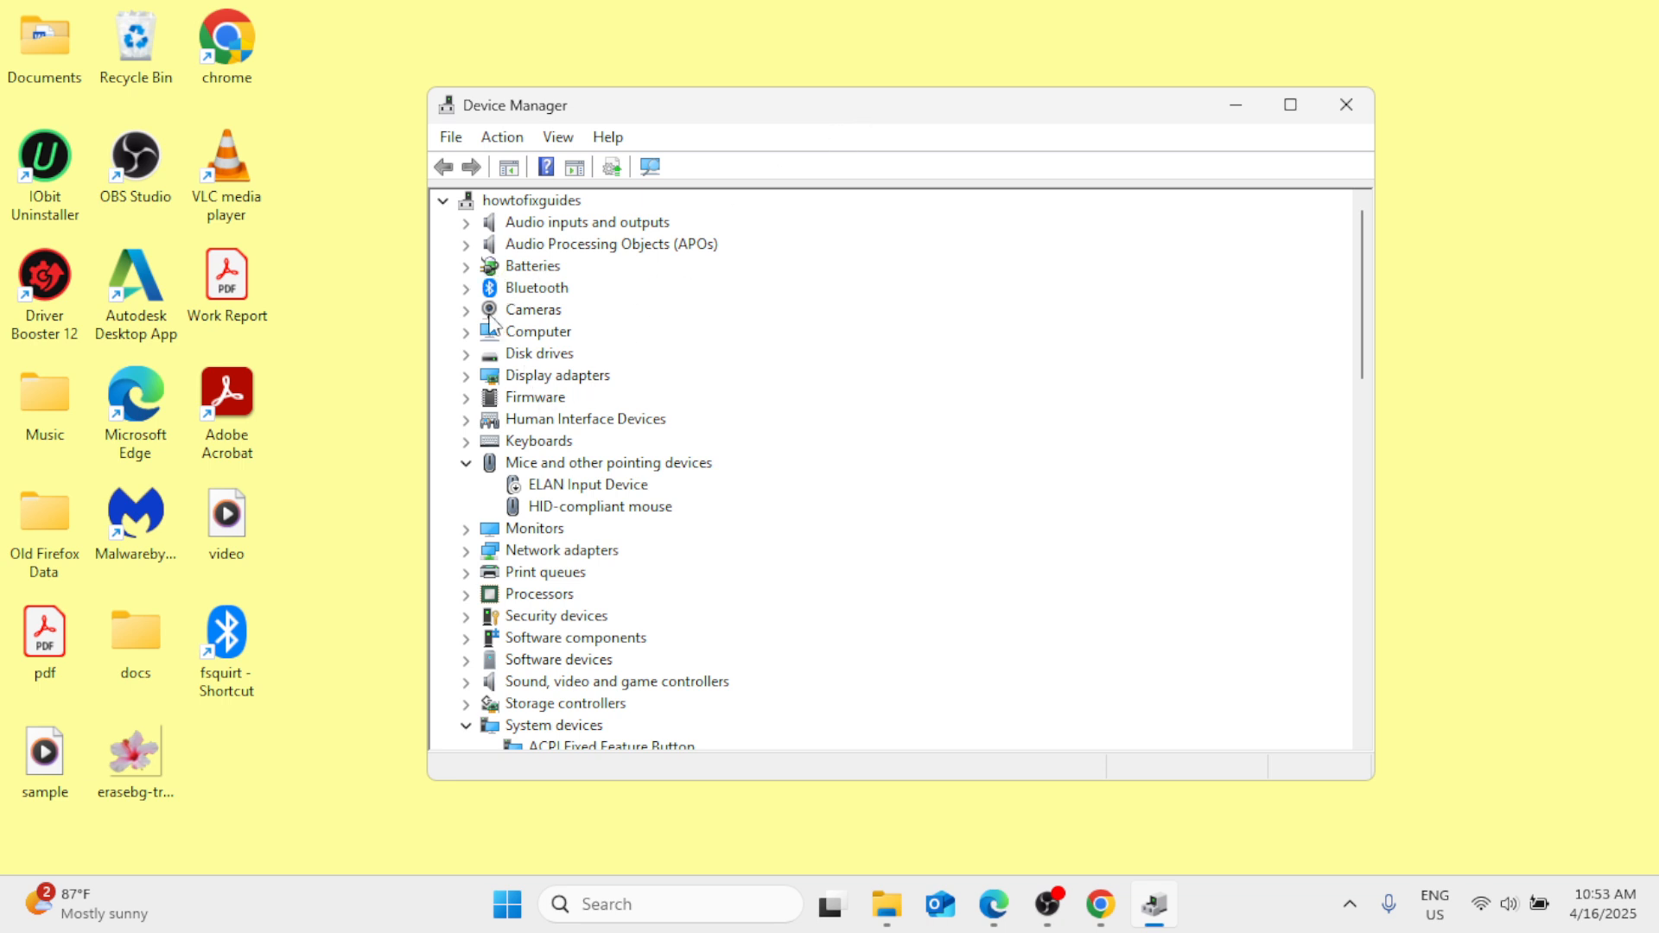
# Scan the whole computer for hardware changes from its root entry in the device tree
pyautogui.click(530, 203)
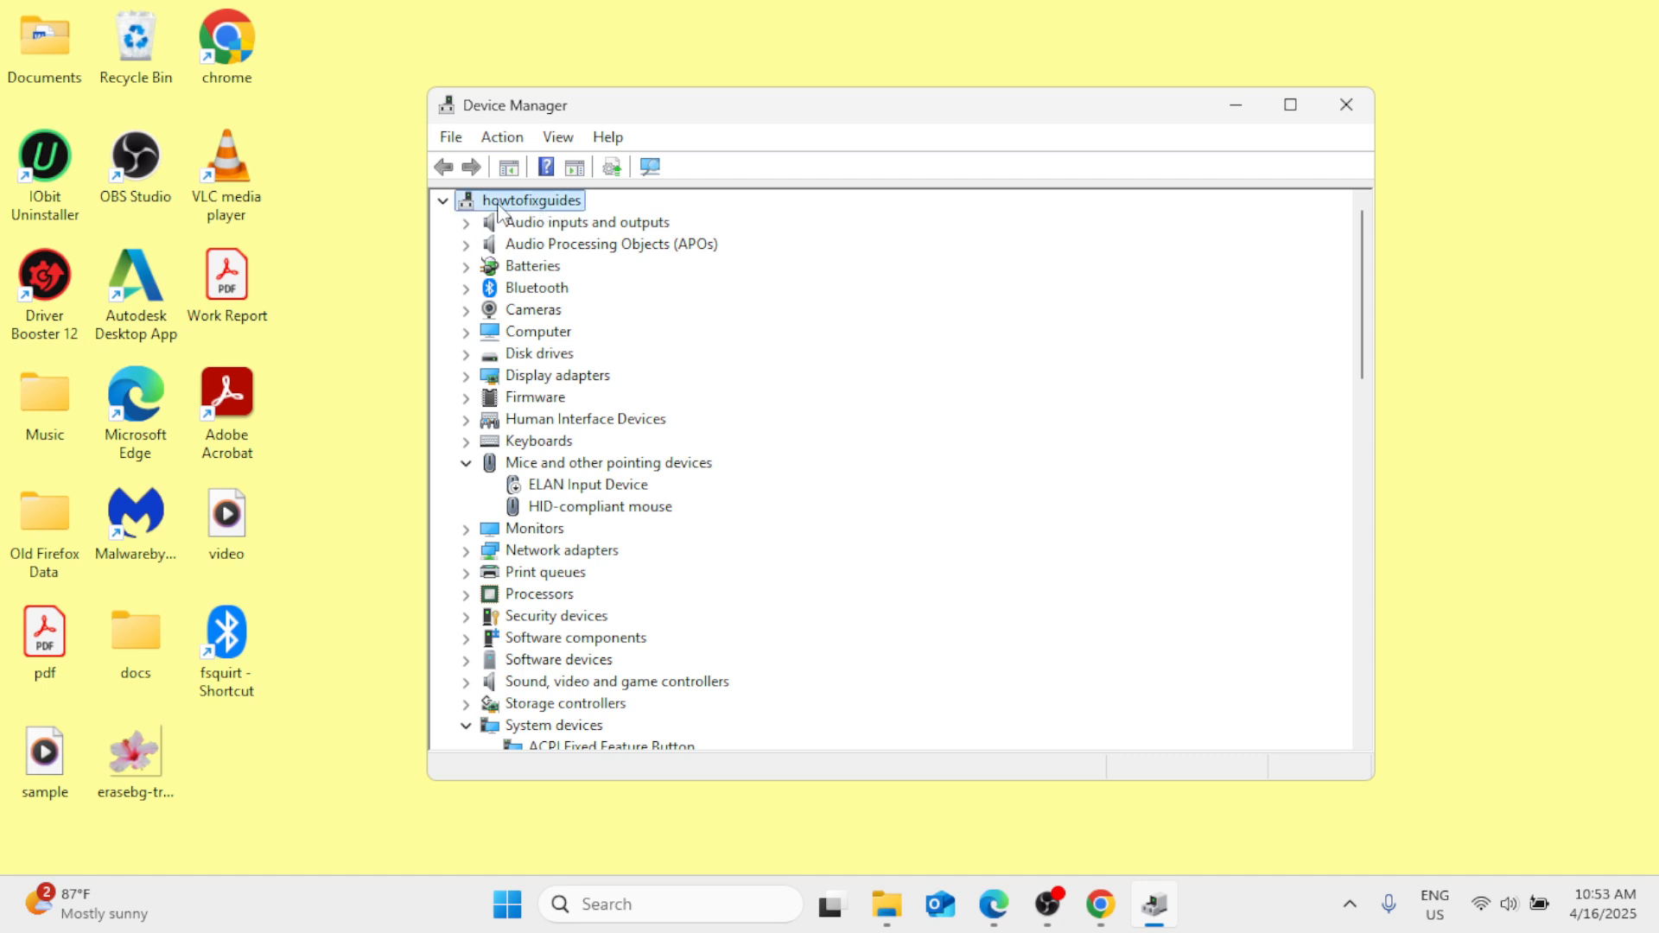
pyautogui.click(502, 137)
pyautogui.click(517, 205)
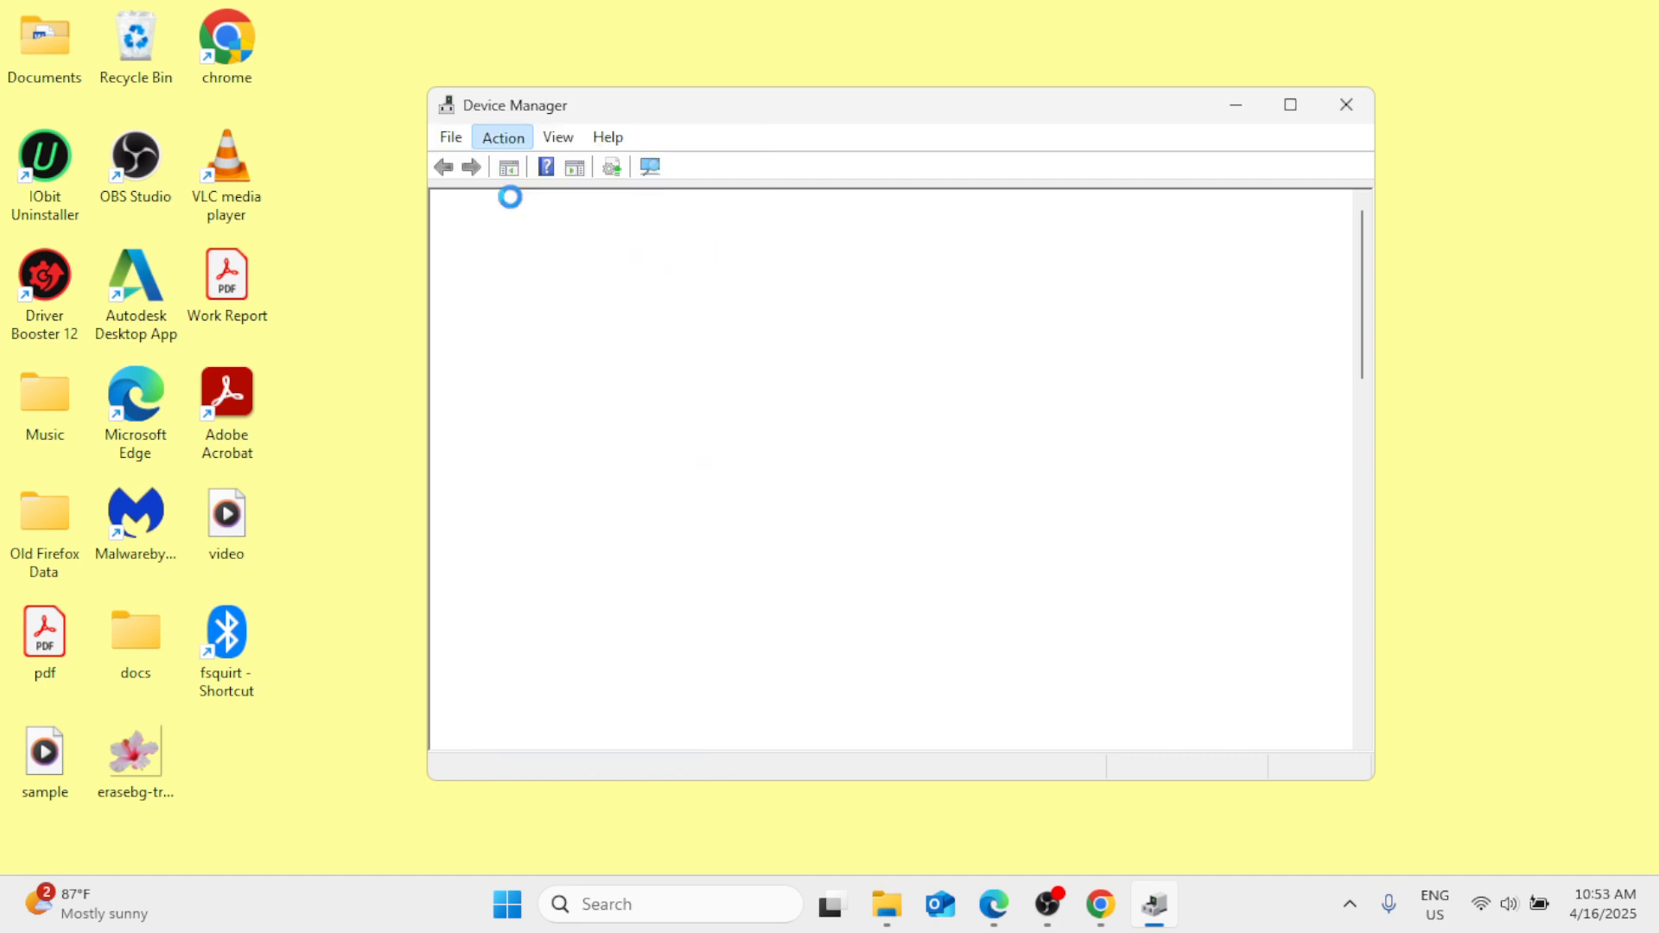
pyautogui.click(559, 137)
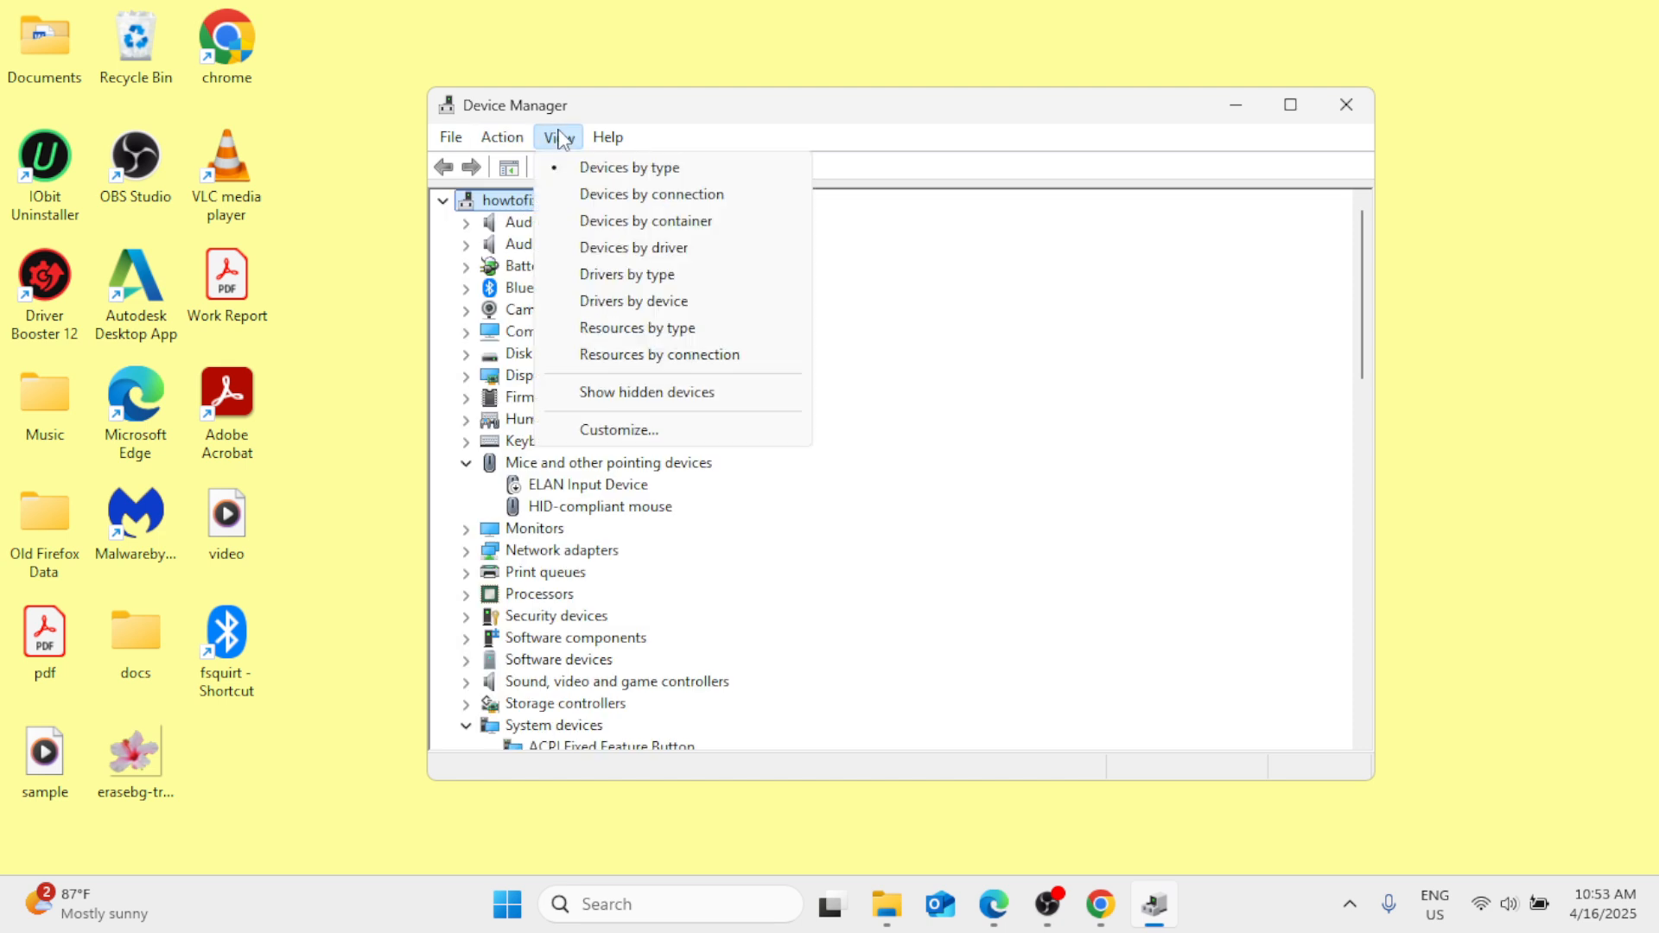
# Search automatically for an updated driver for the HP TrueVision HD Camera under Cameras, and close the update wizard
pyautogui.click(466, 311)
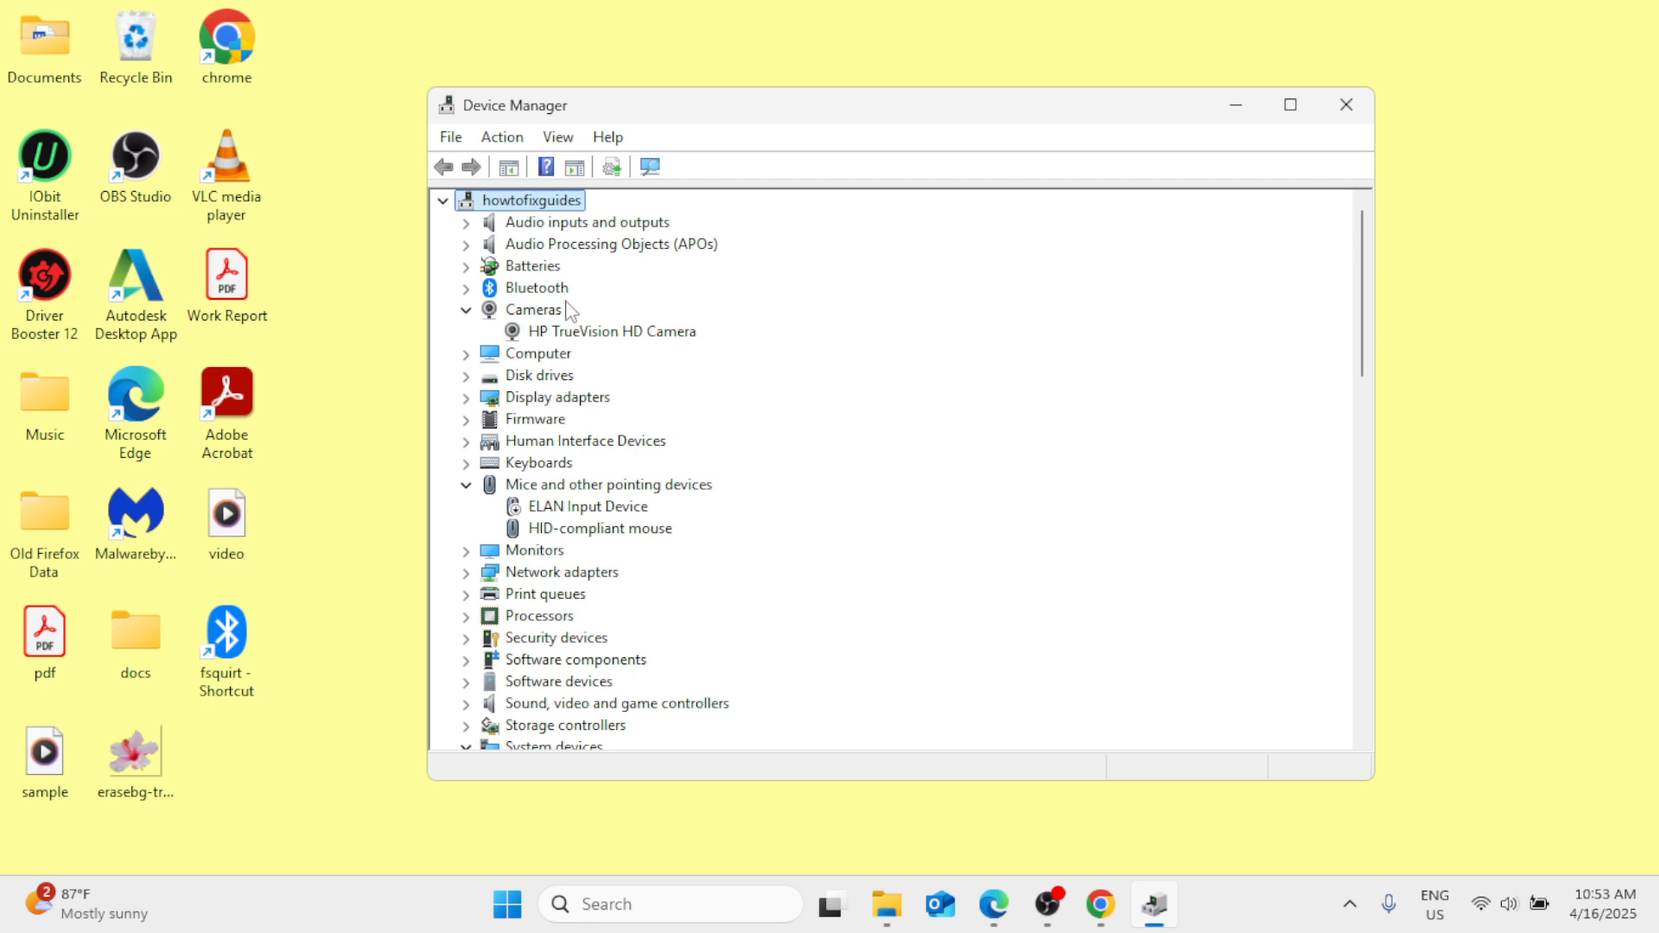
pyautogui.click(579, 337)
pyautogui.rightClick(579, 337)
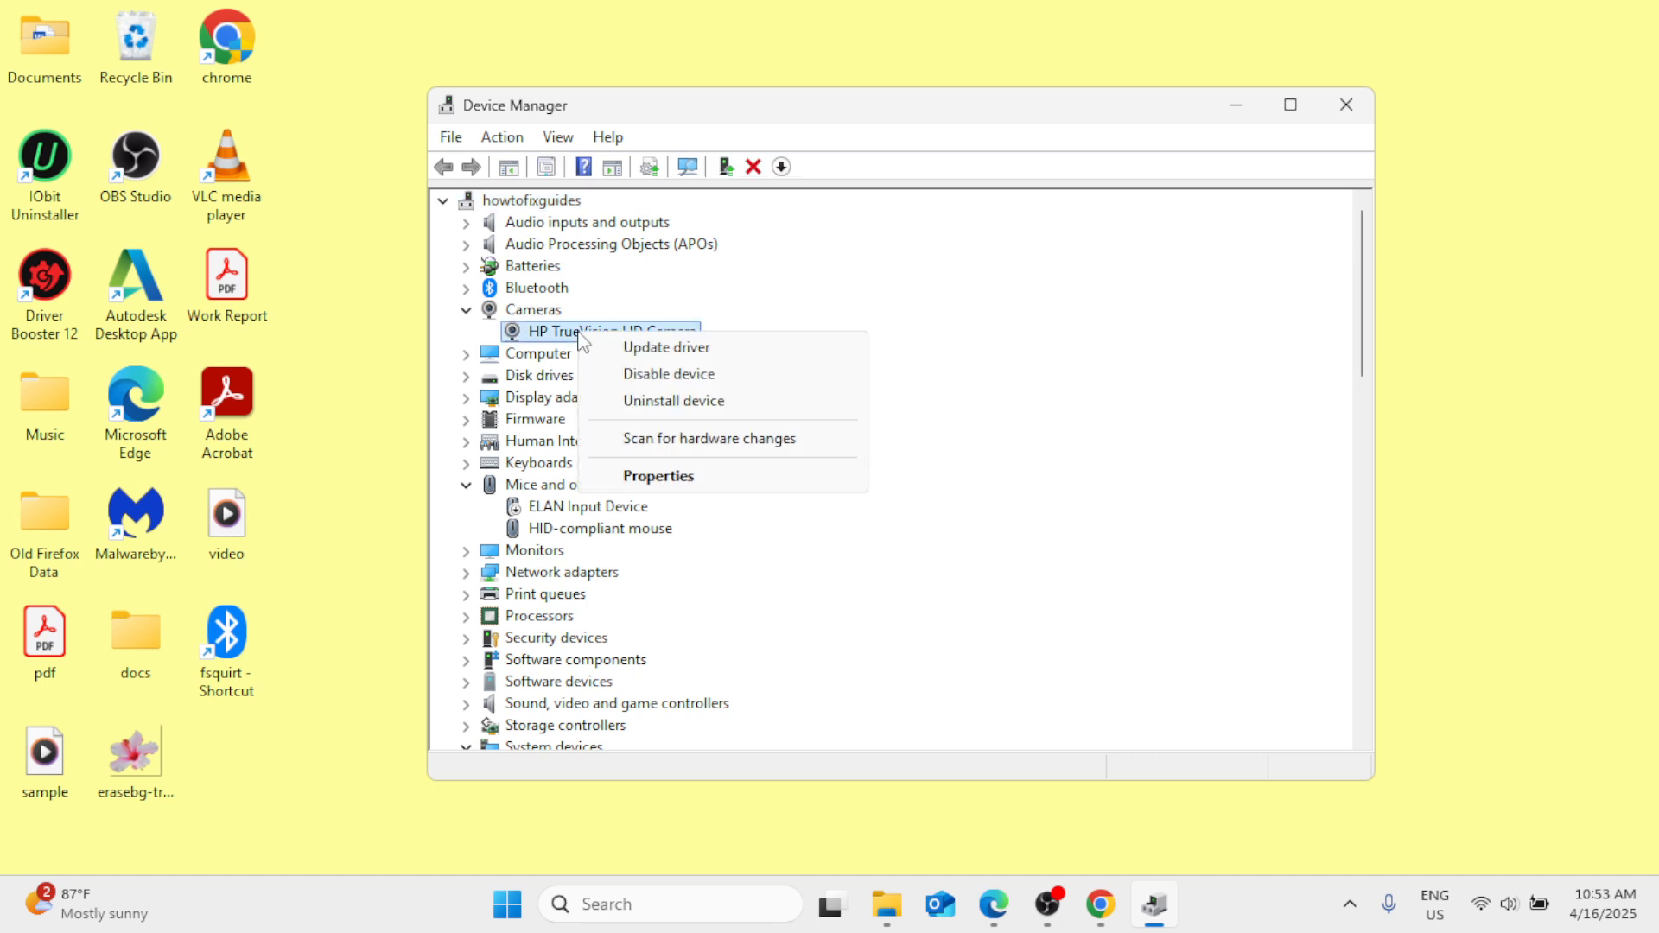
pyautogui.click(639, 344)
pyautogui.click(726, 447)
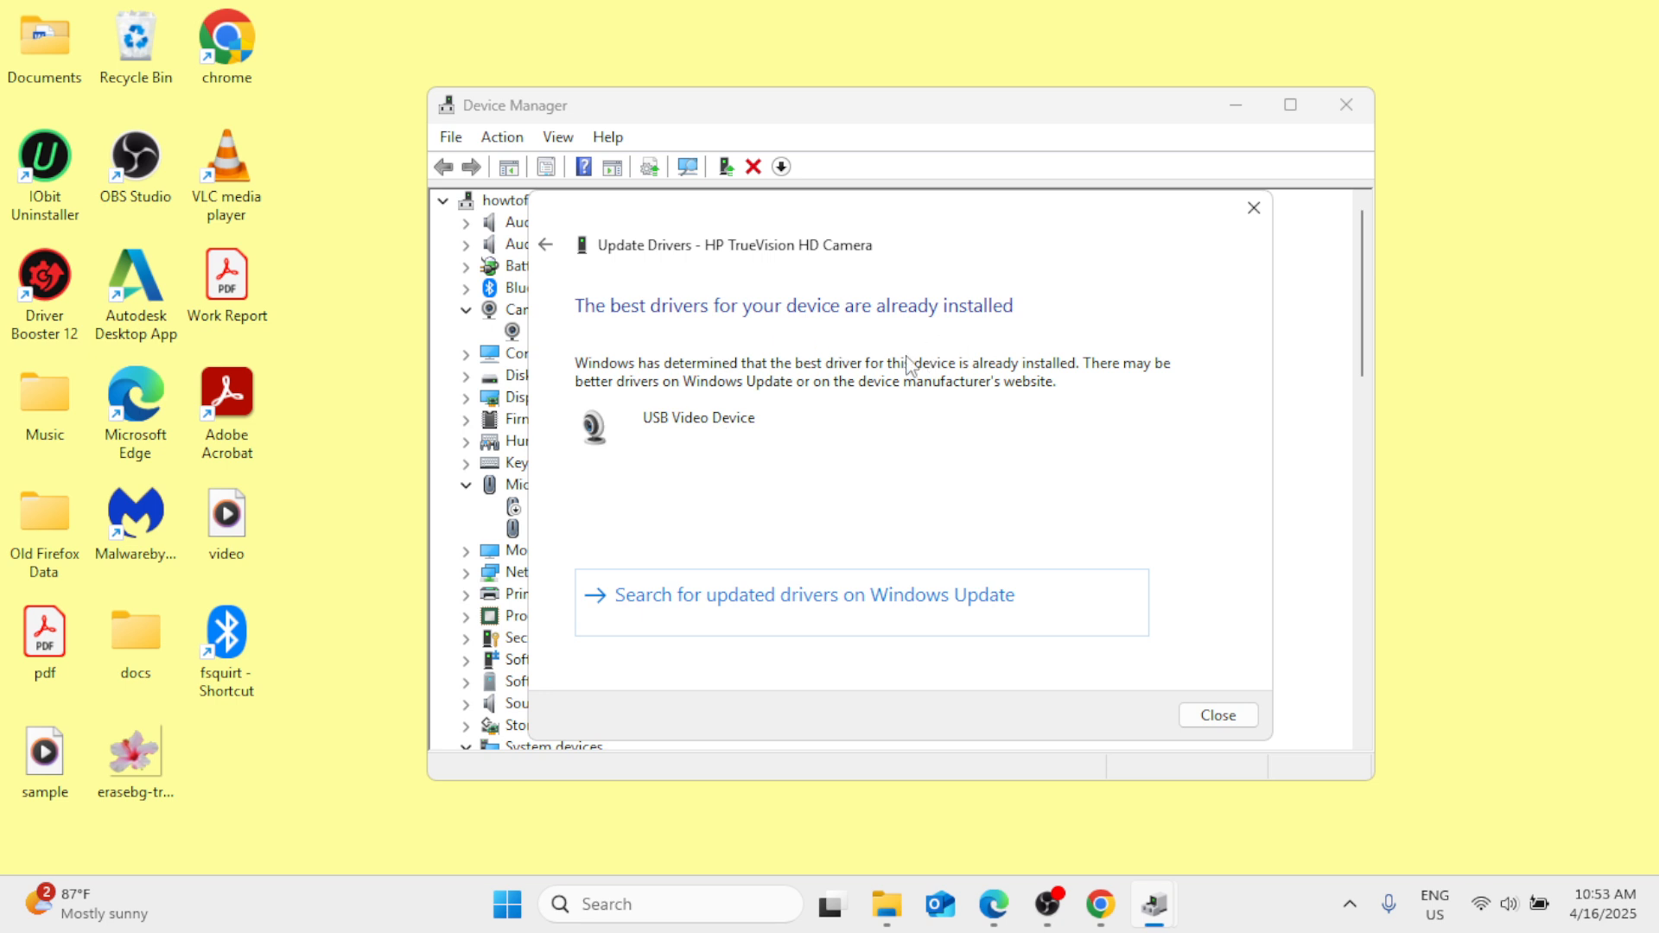
pyautogui.click(1210, 718)
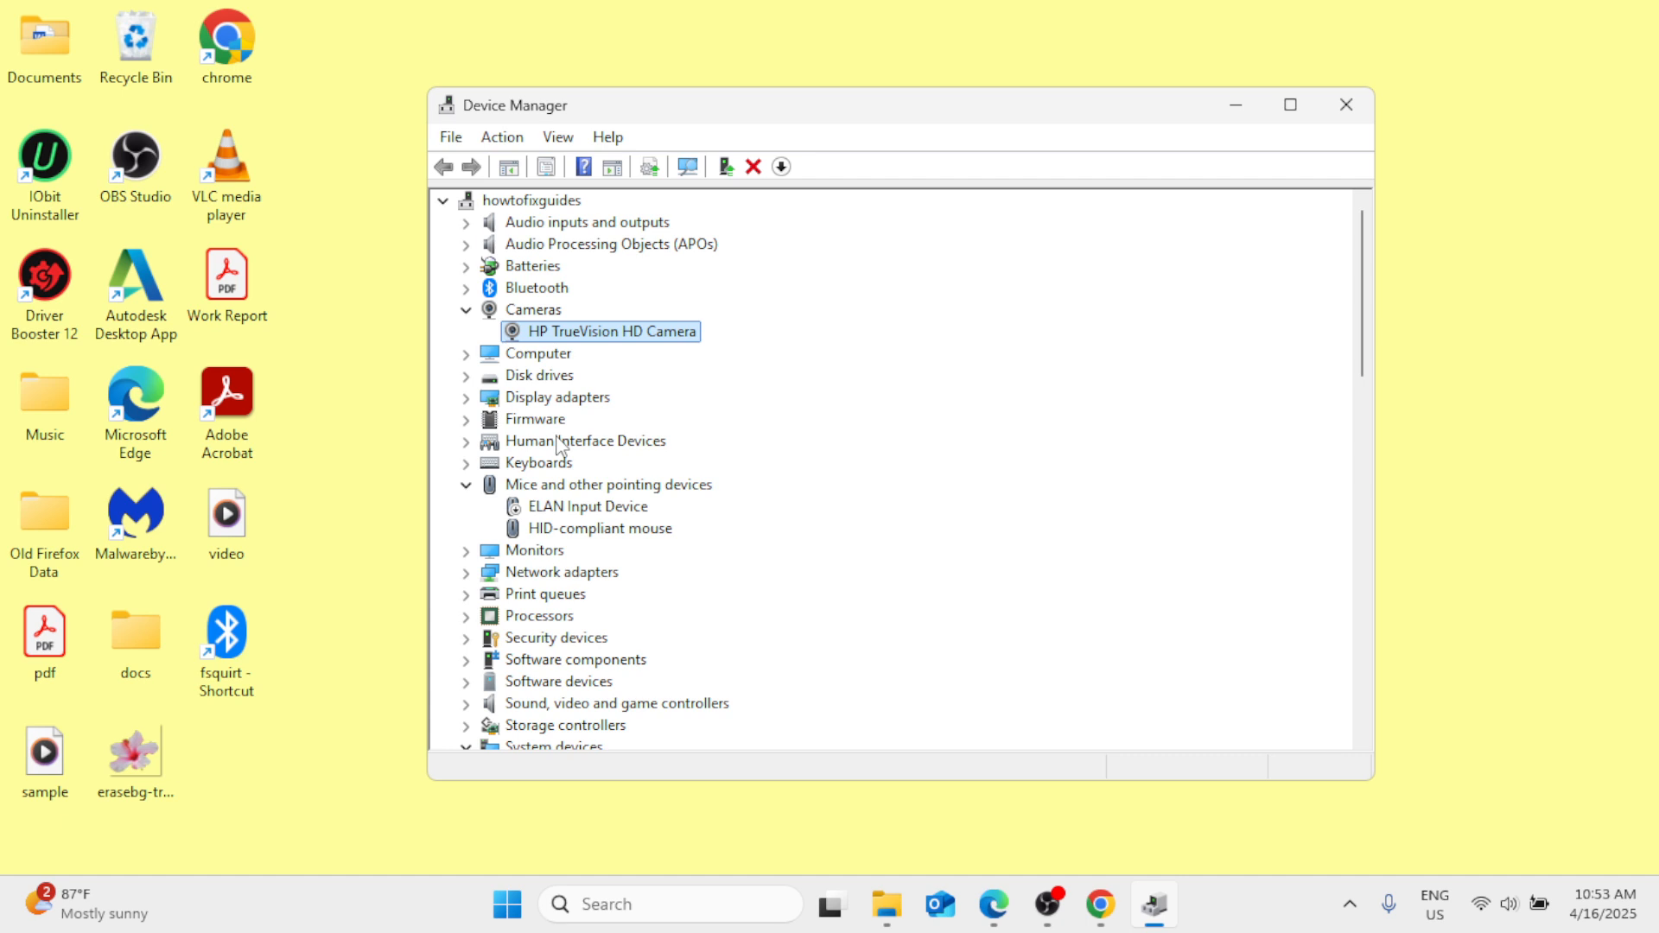
# Check the list of available drivers on the computer for the HP TrueVision HD Camera, and leave the wizard without installing
pyautogui.rightClick(616, 334)
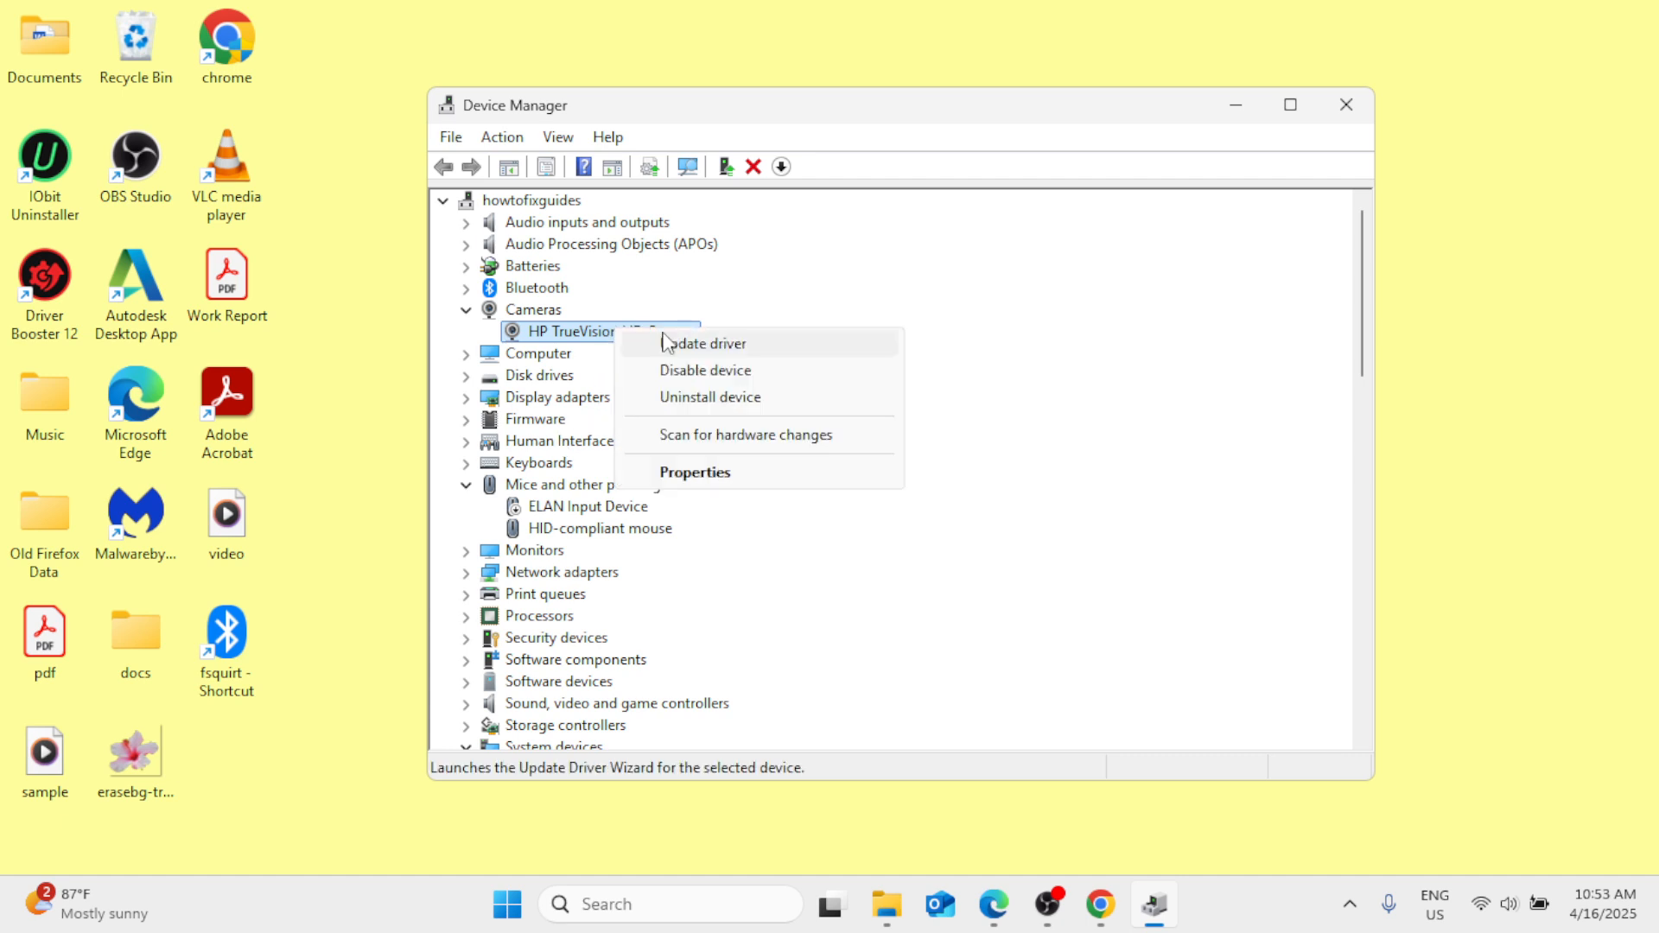
pyautogui.click(698, 341)
pyautogui.click(728, 512)
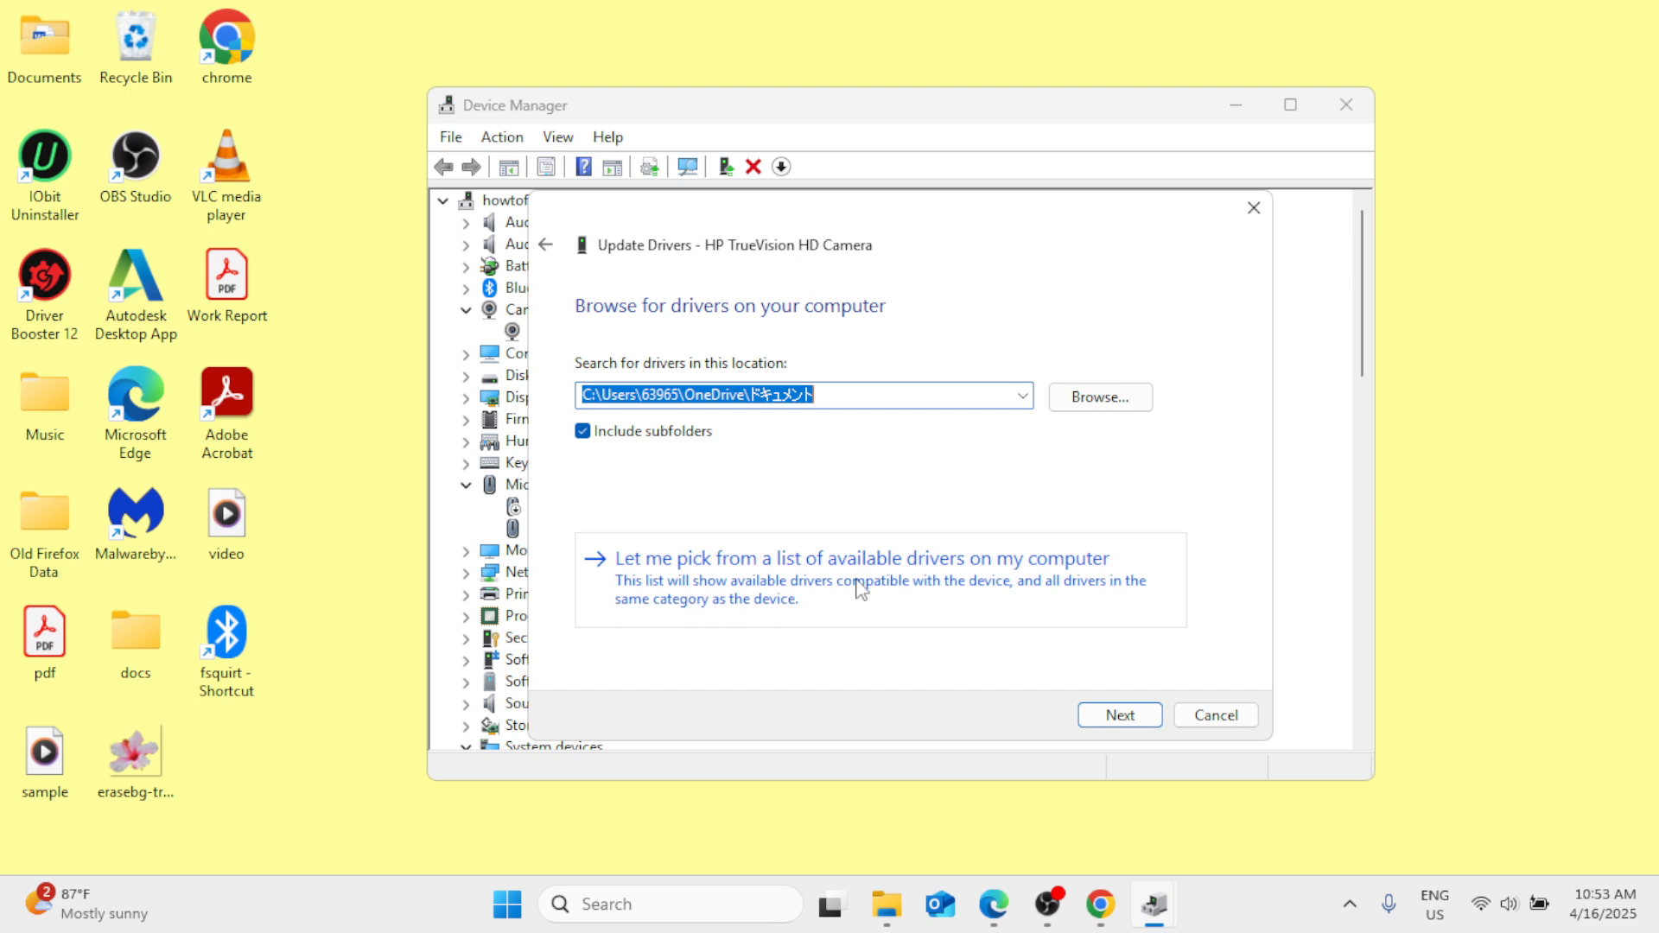
pyautogui.click(936, 577)
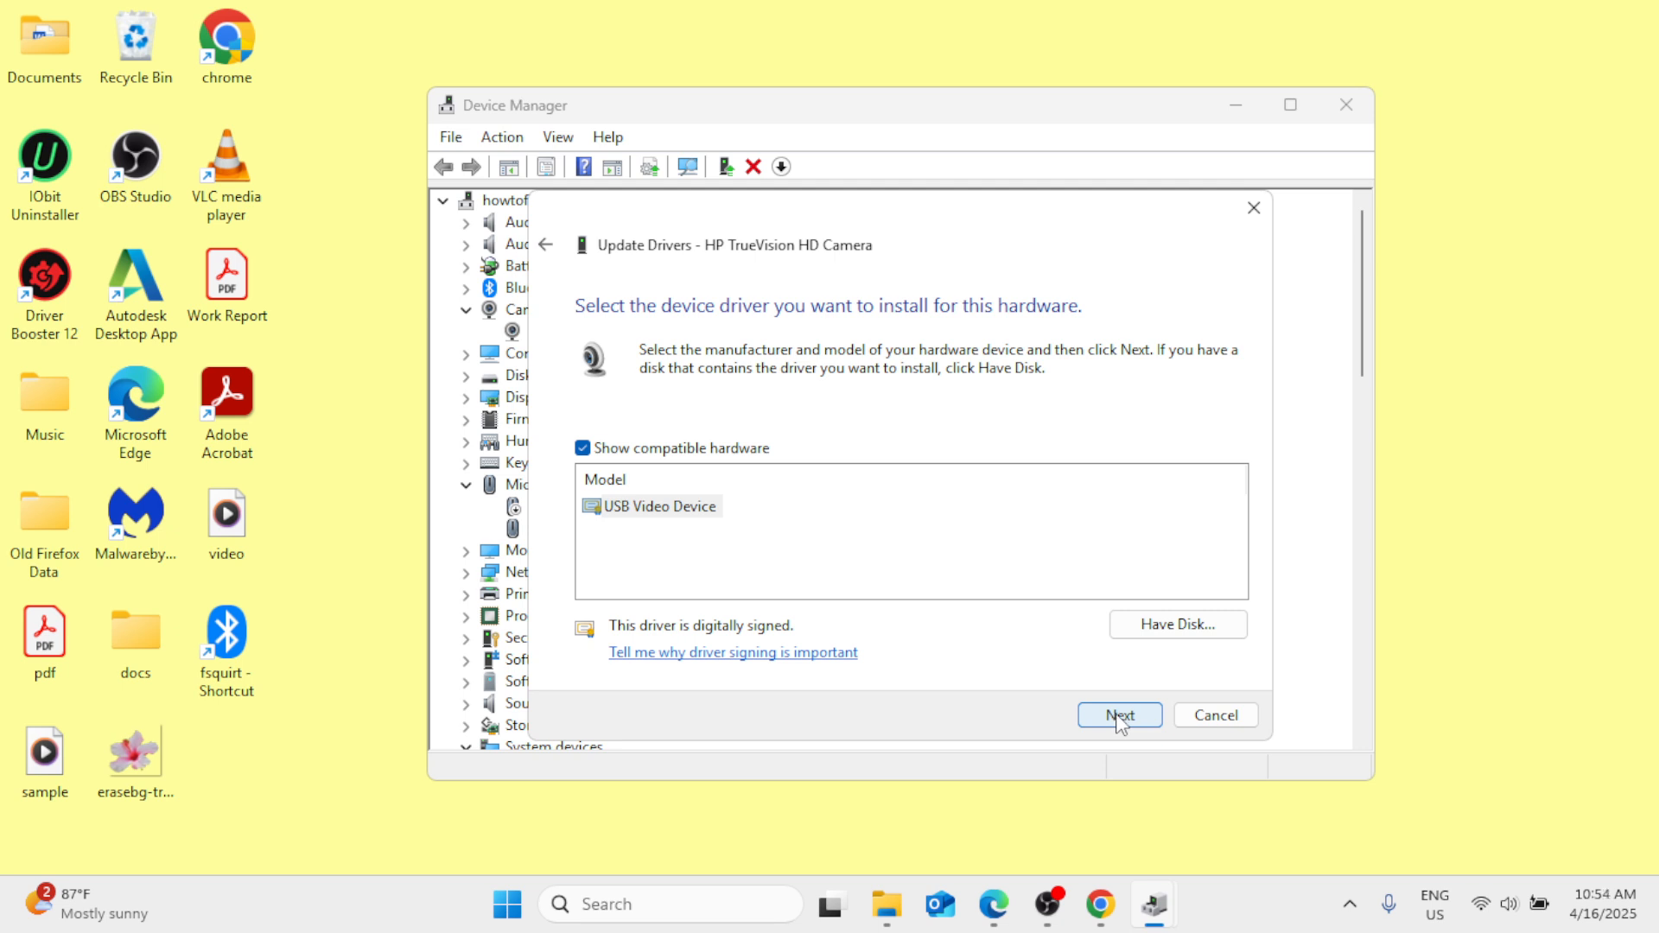
pyautogui.click(1254, 208)
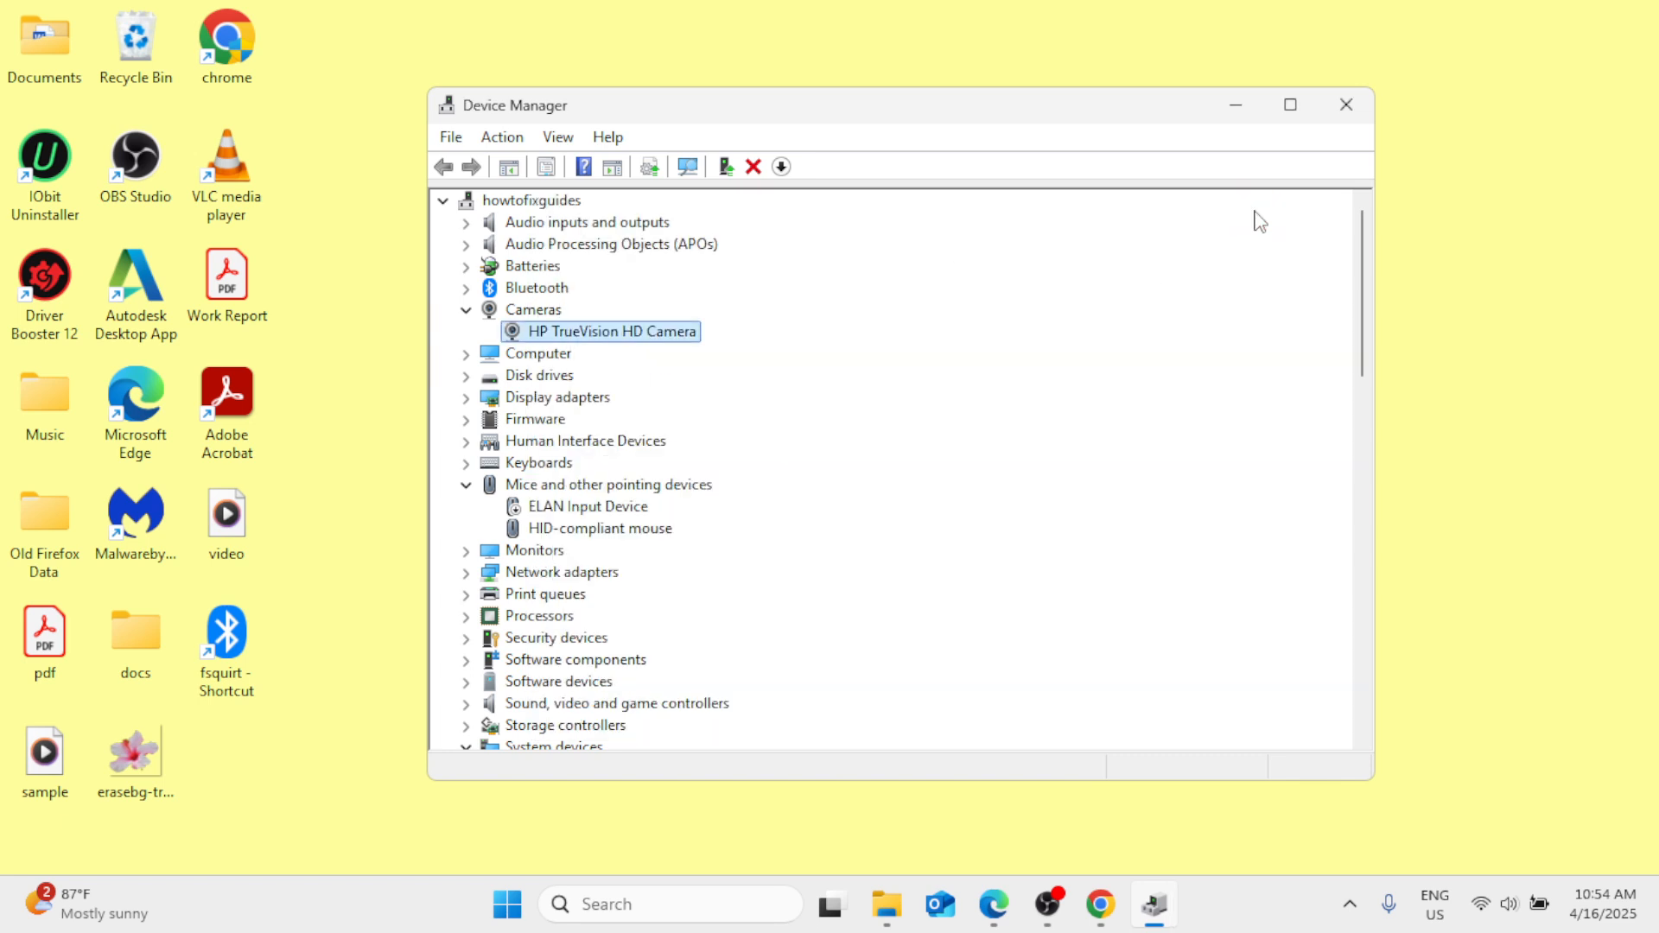
# Uninstall the HP TrueVision HD Camera device and confirm the removal
pyautogui.rightClick(587, 340)
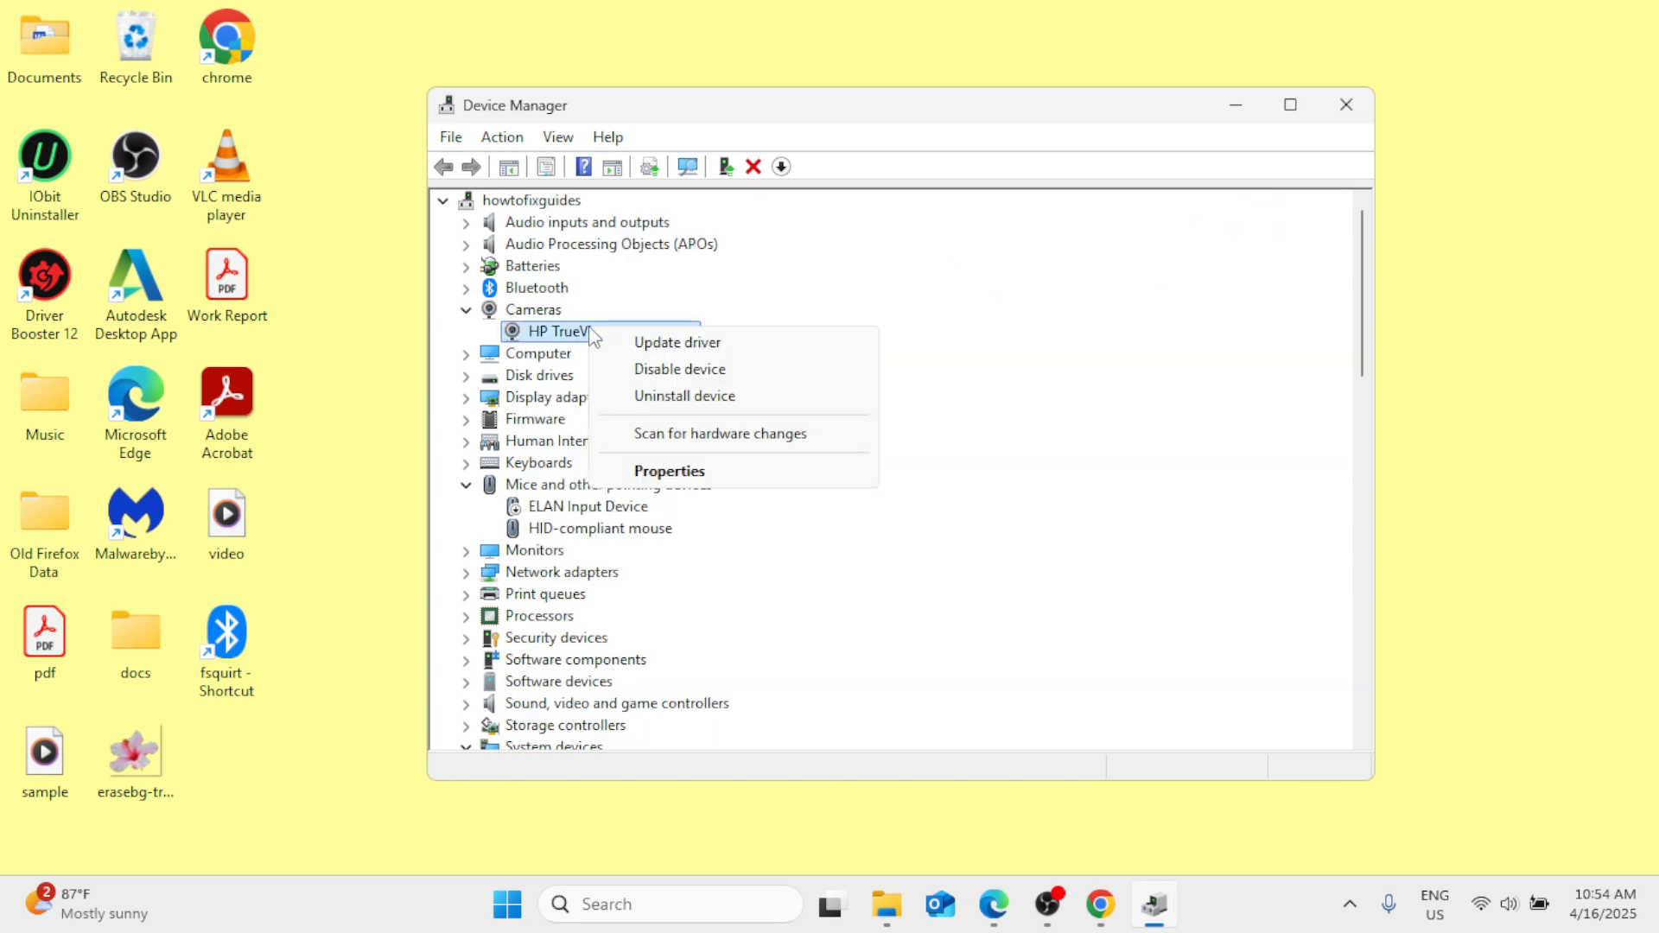
pyautogui.click(655, 395)
pyautogui.click(871, 544)
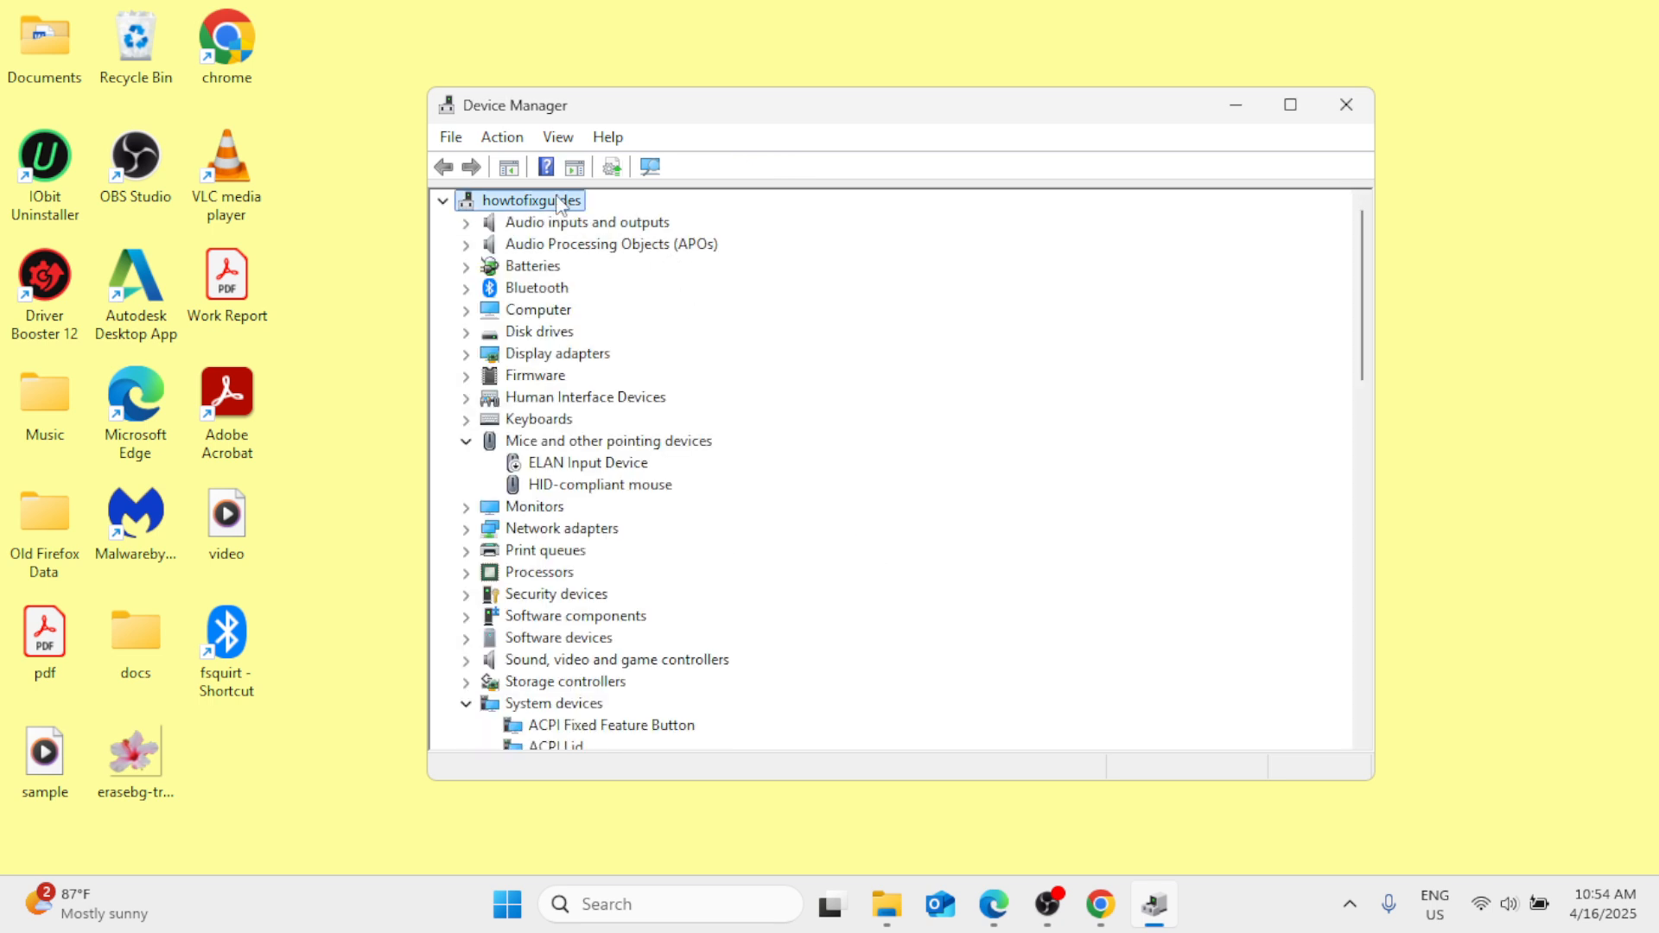
# Scan the computer for hardware changes to reinstall the camera, check the device under Cameras, and close Device Manager
pyautogui.click(504, 139)
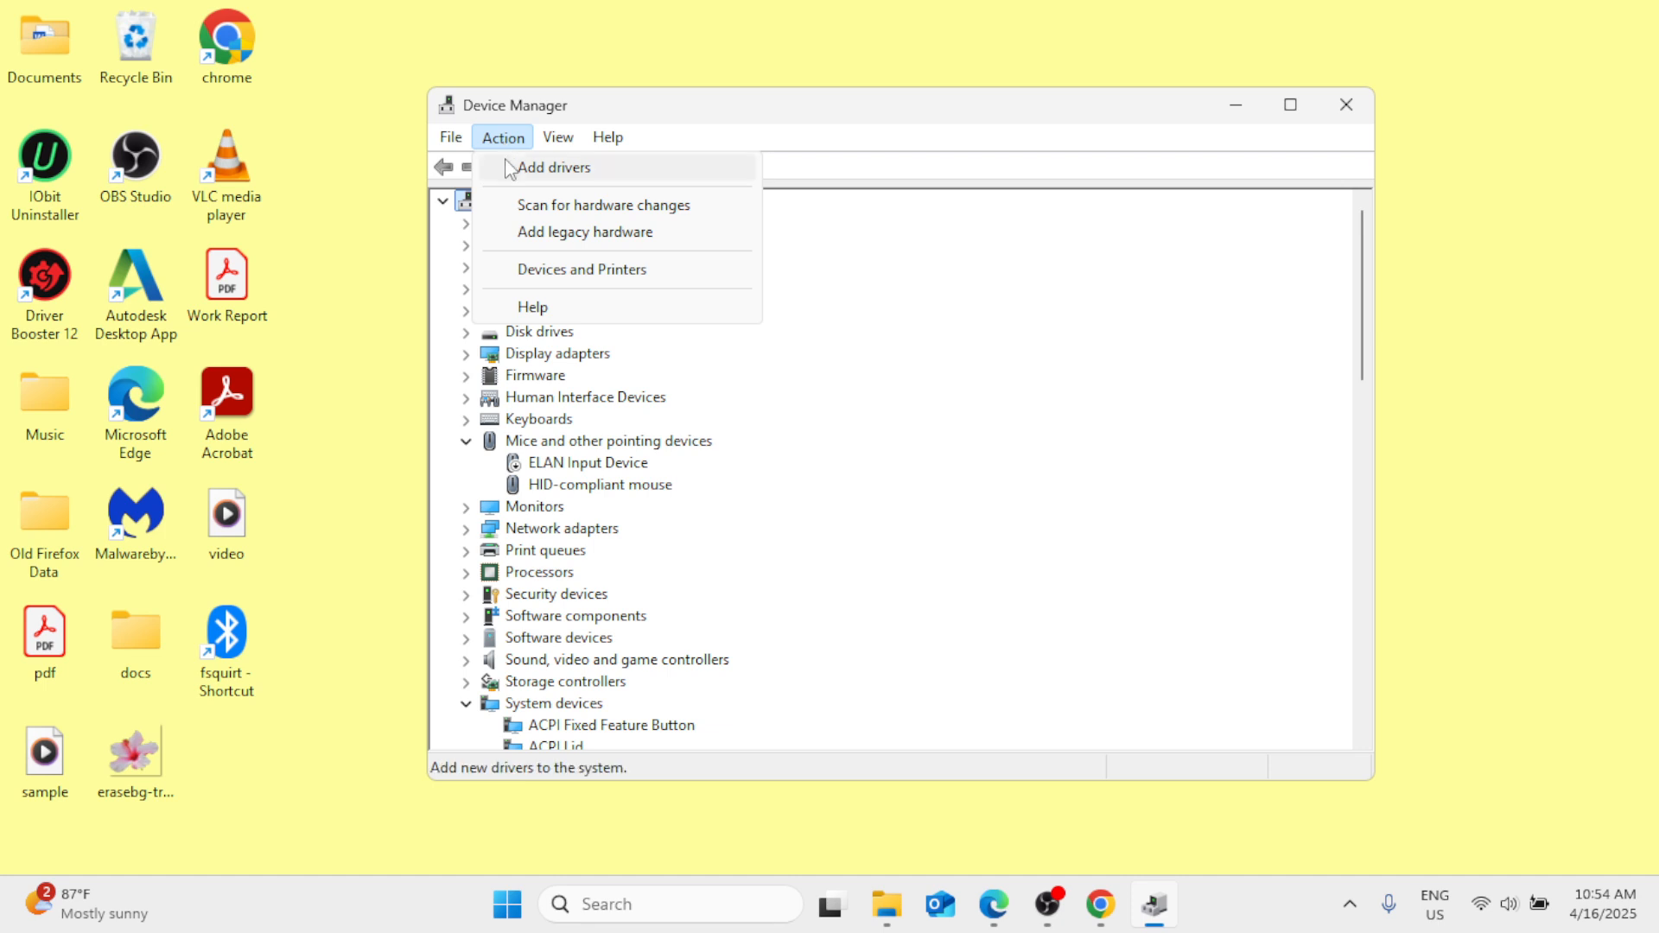
pyautogui.click(521, 212)
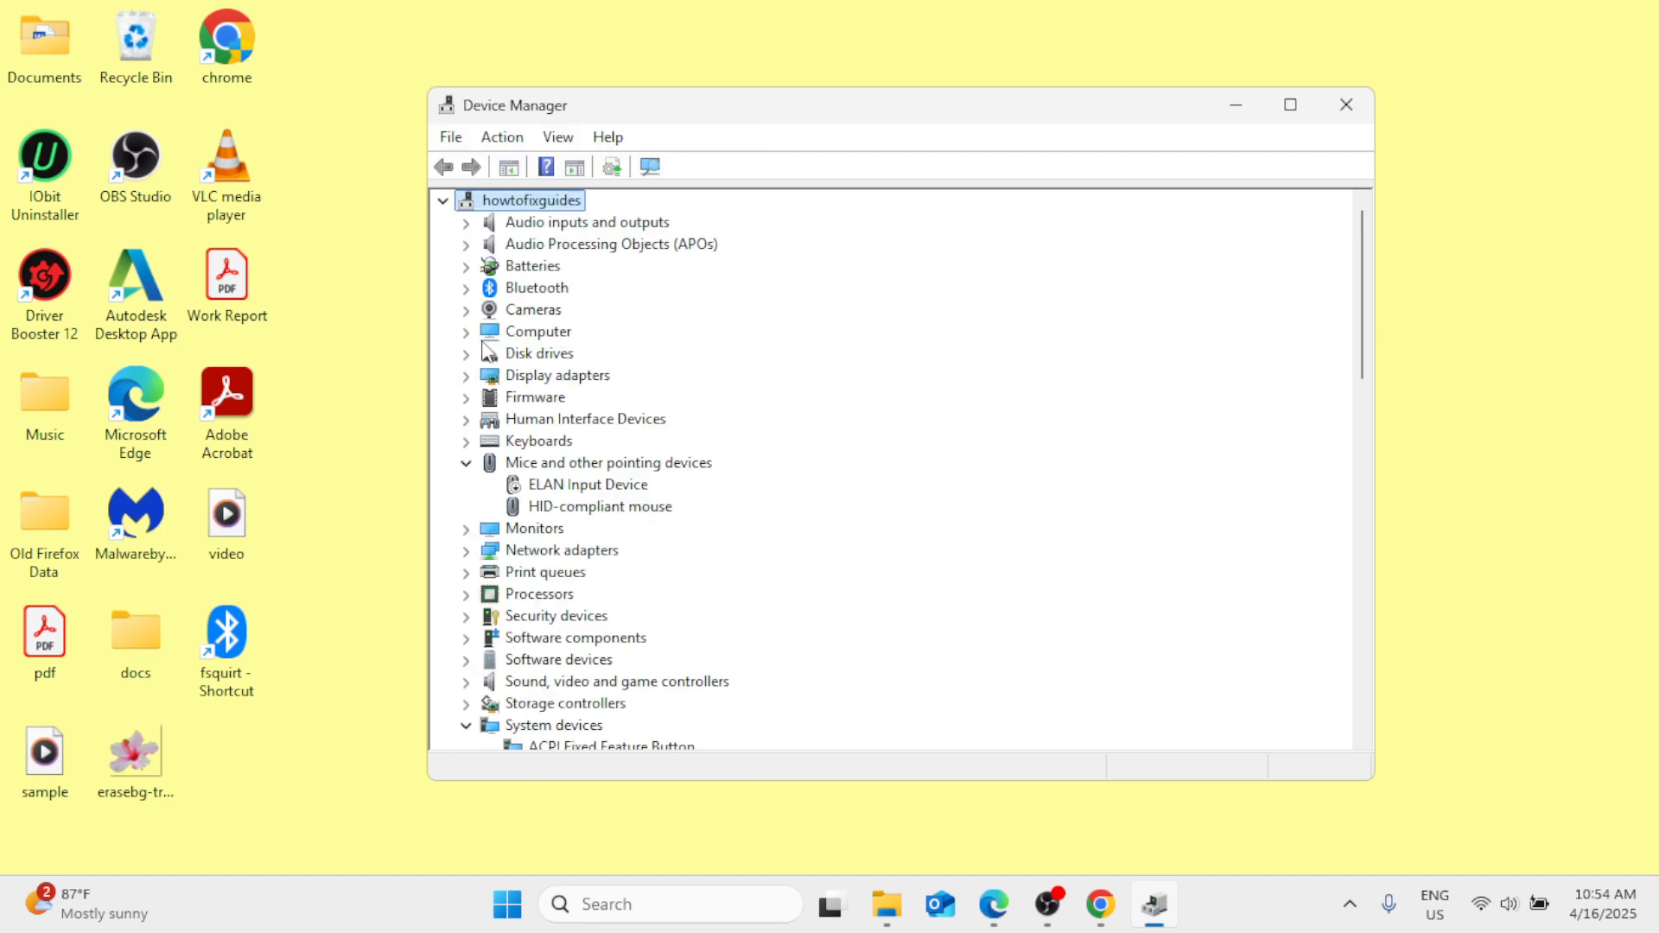
pyautogui.click(471, 312)
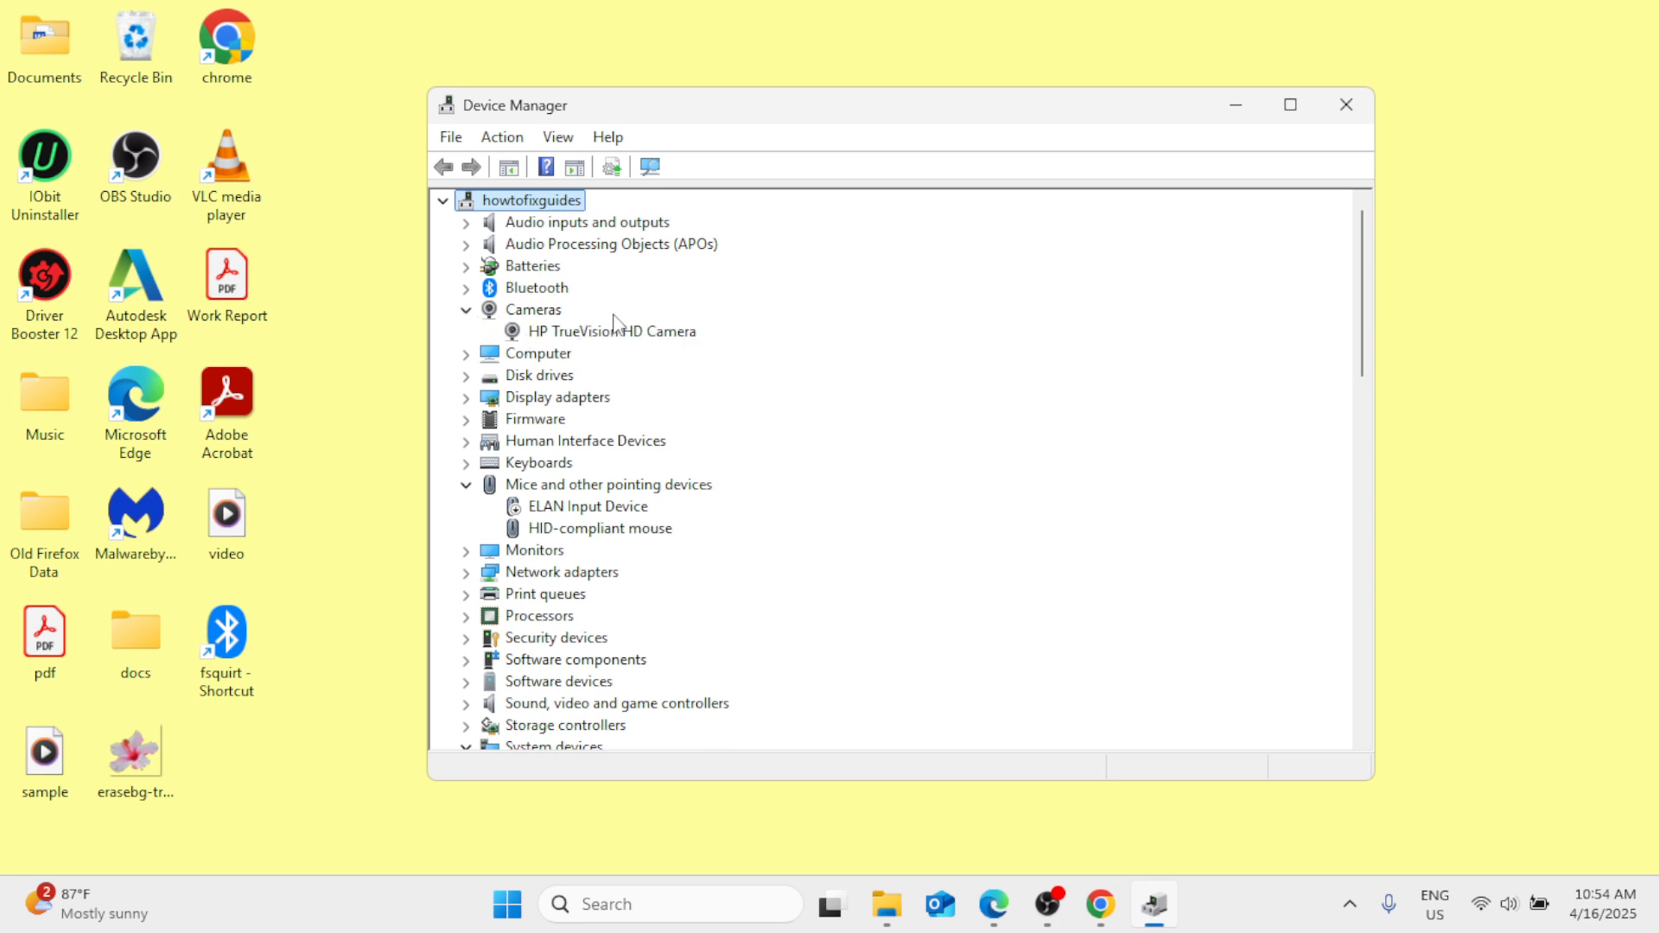
pyautogui.click(1346, 108)
# Start a system file scan with sfc /scannow in a Command Prompt run as administrator, and close its window
pyautogui.click(675, 912)
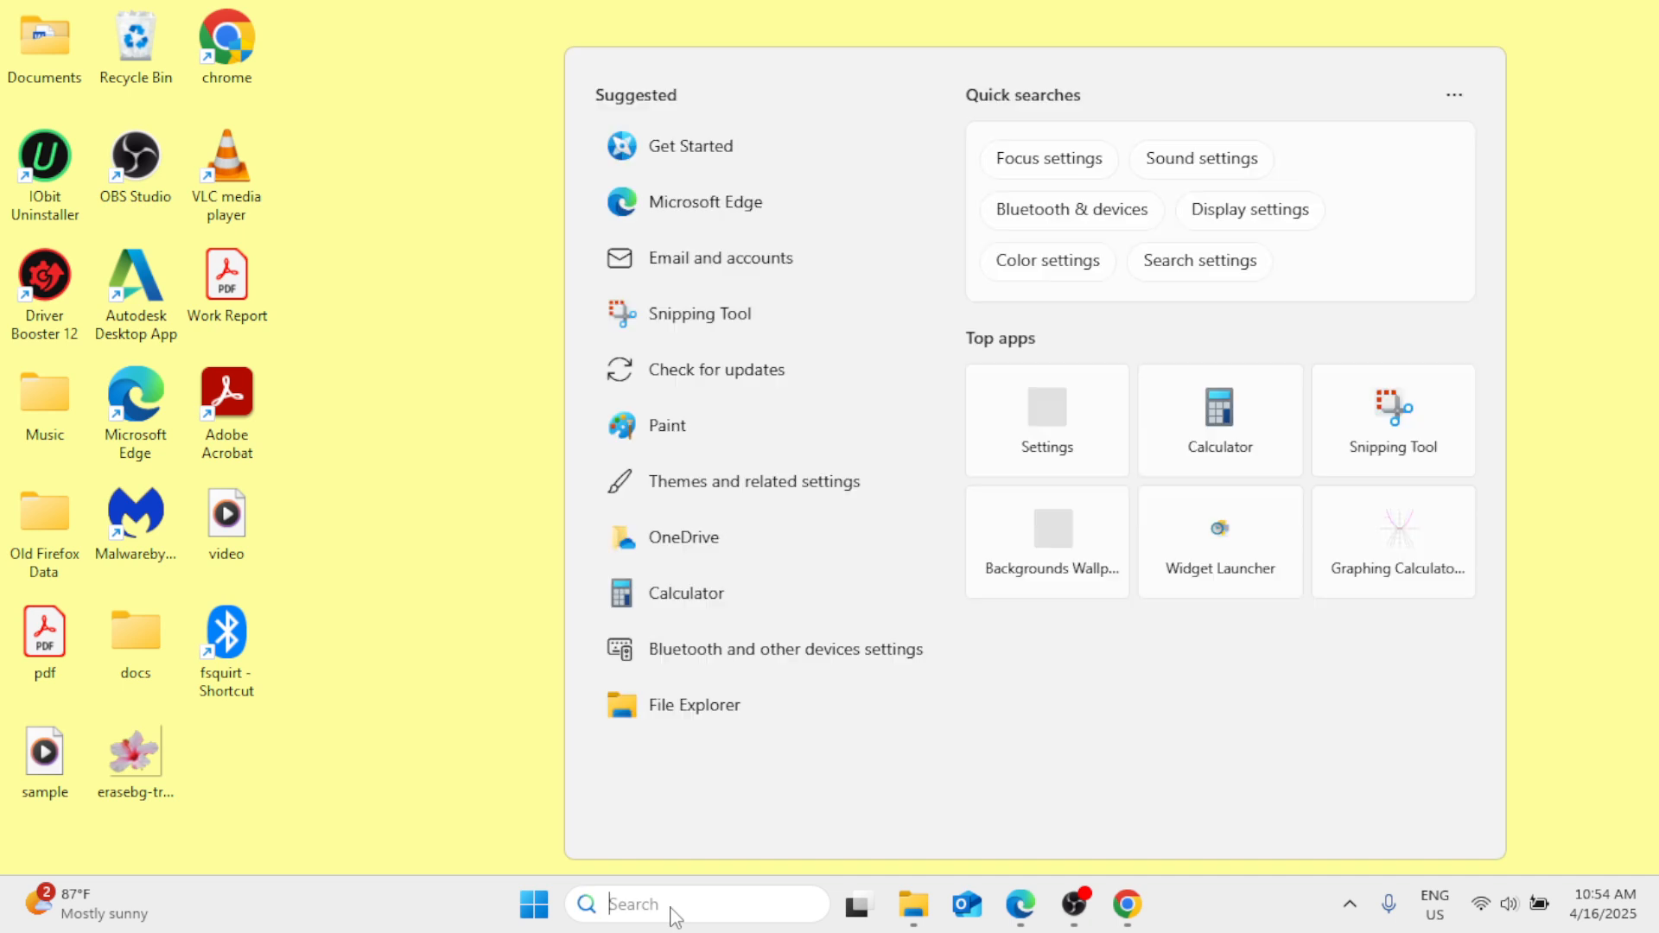
pyautogui.write('cmd')
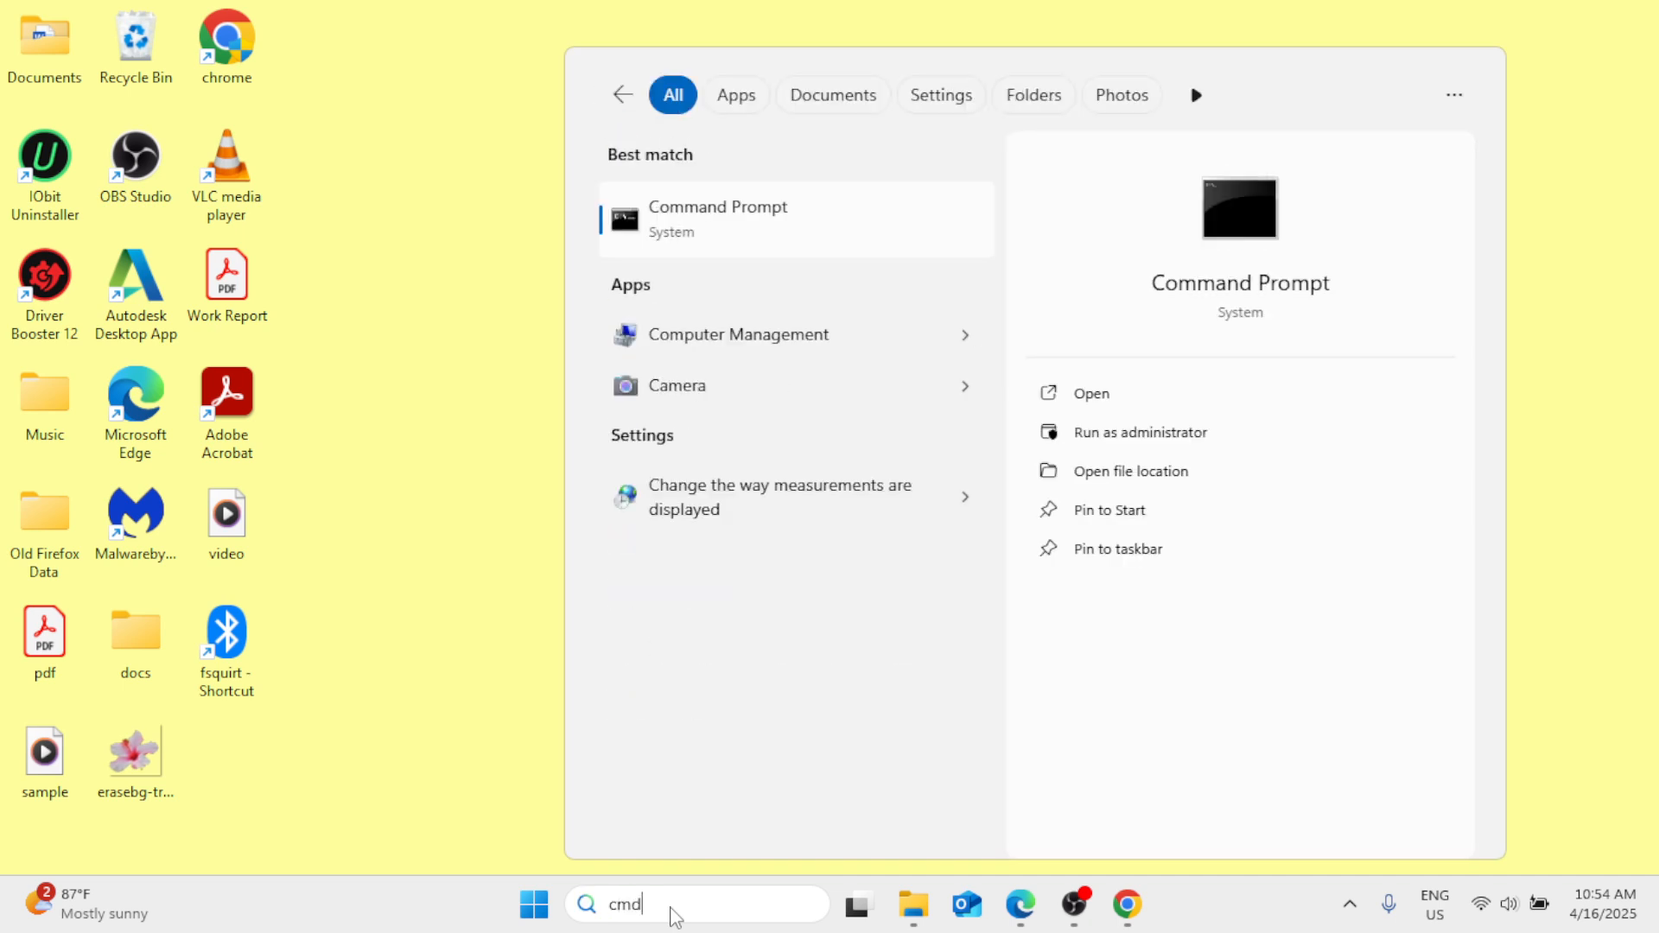
pyautogui.click(1184, 443)
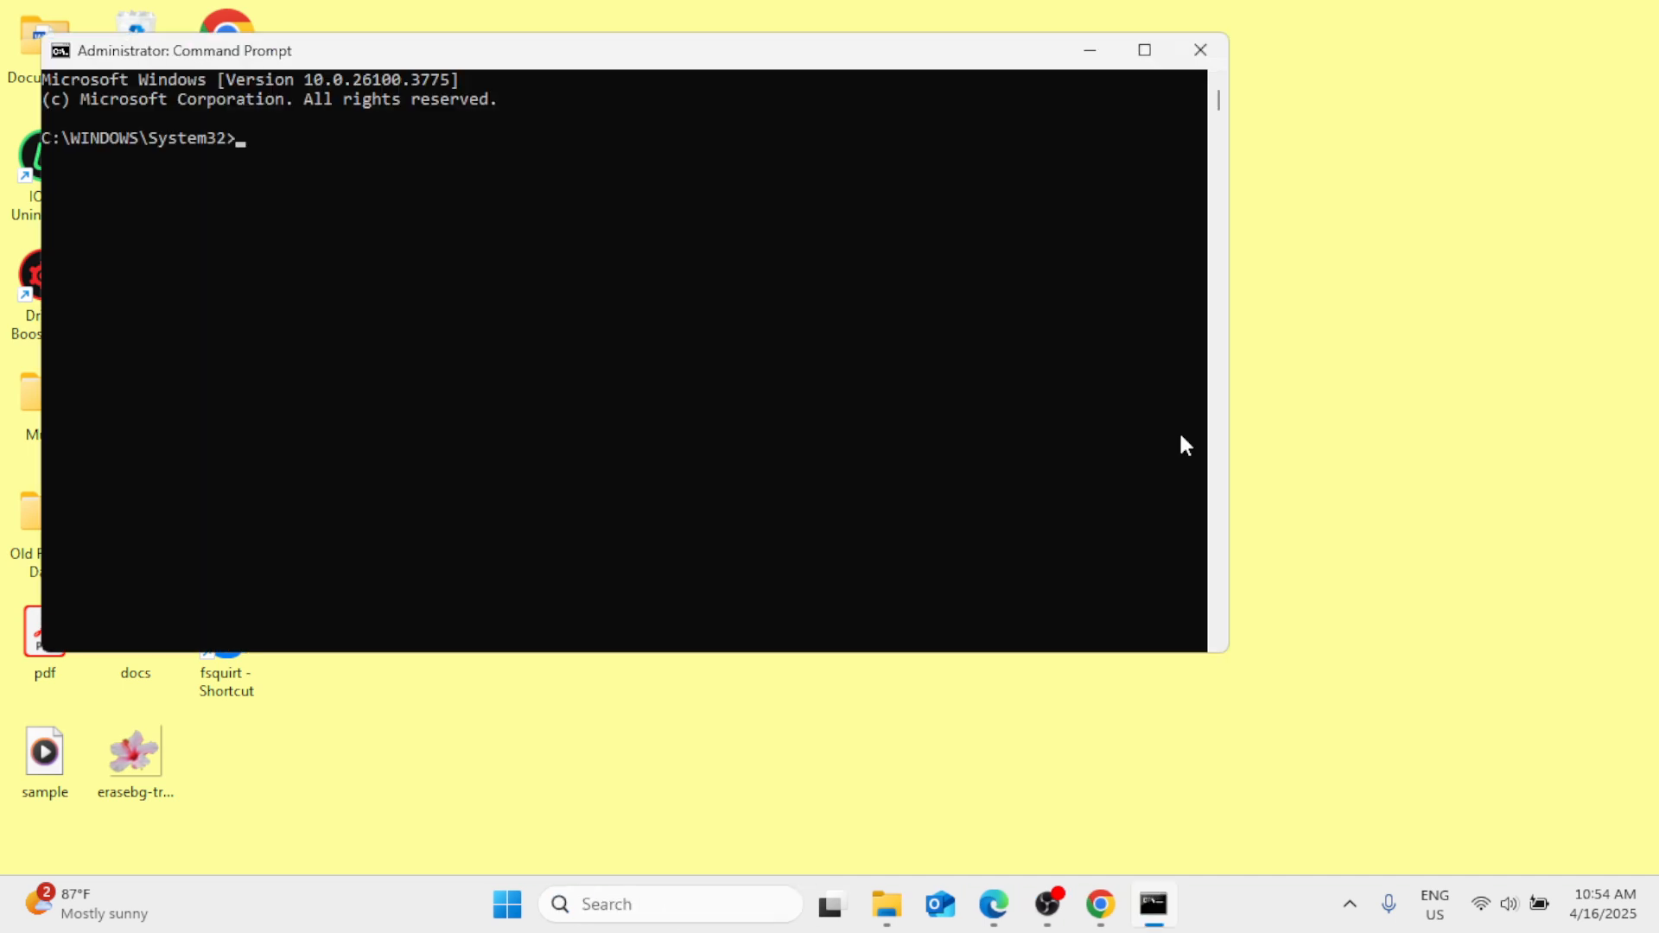
pyautogui.moveTo(872, 59); pyautogui.dragTo(1139, 185)
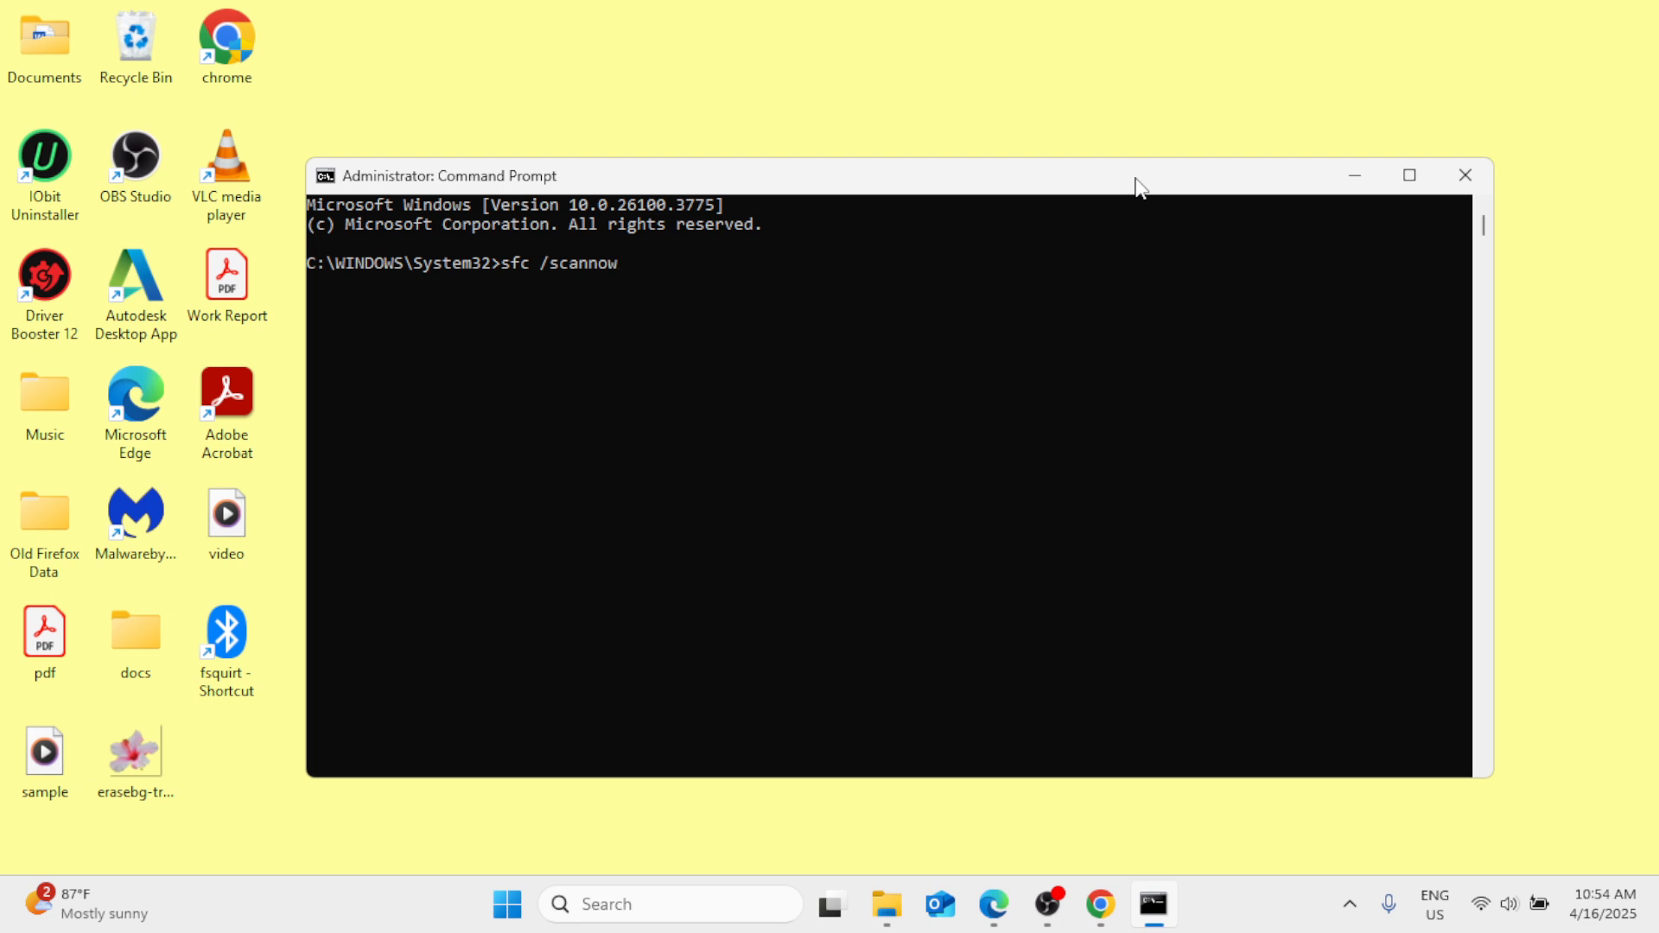
pyautogui.press('Return')
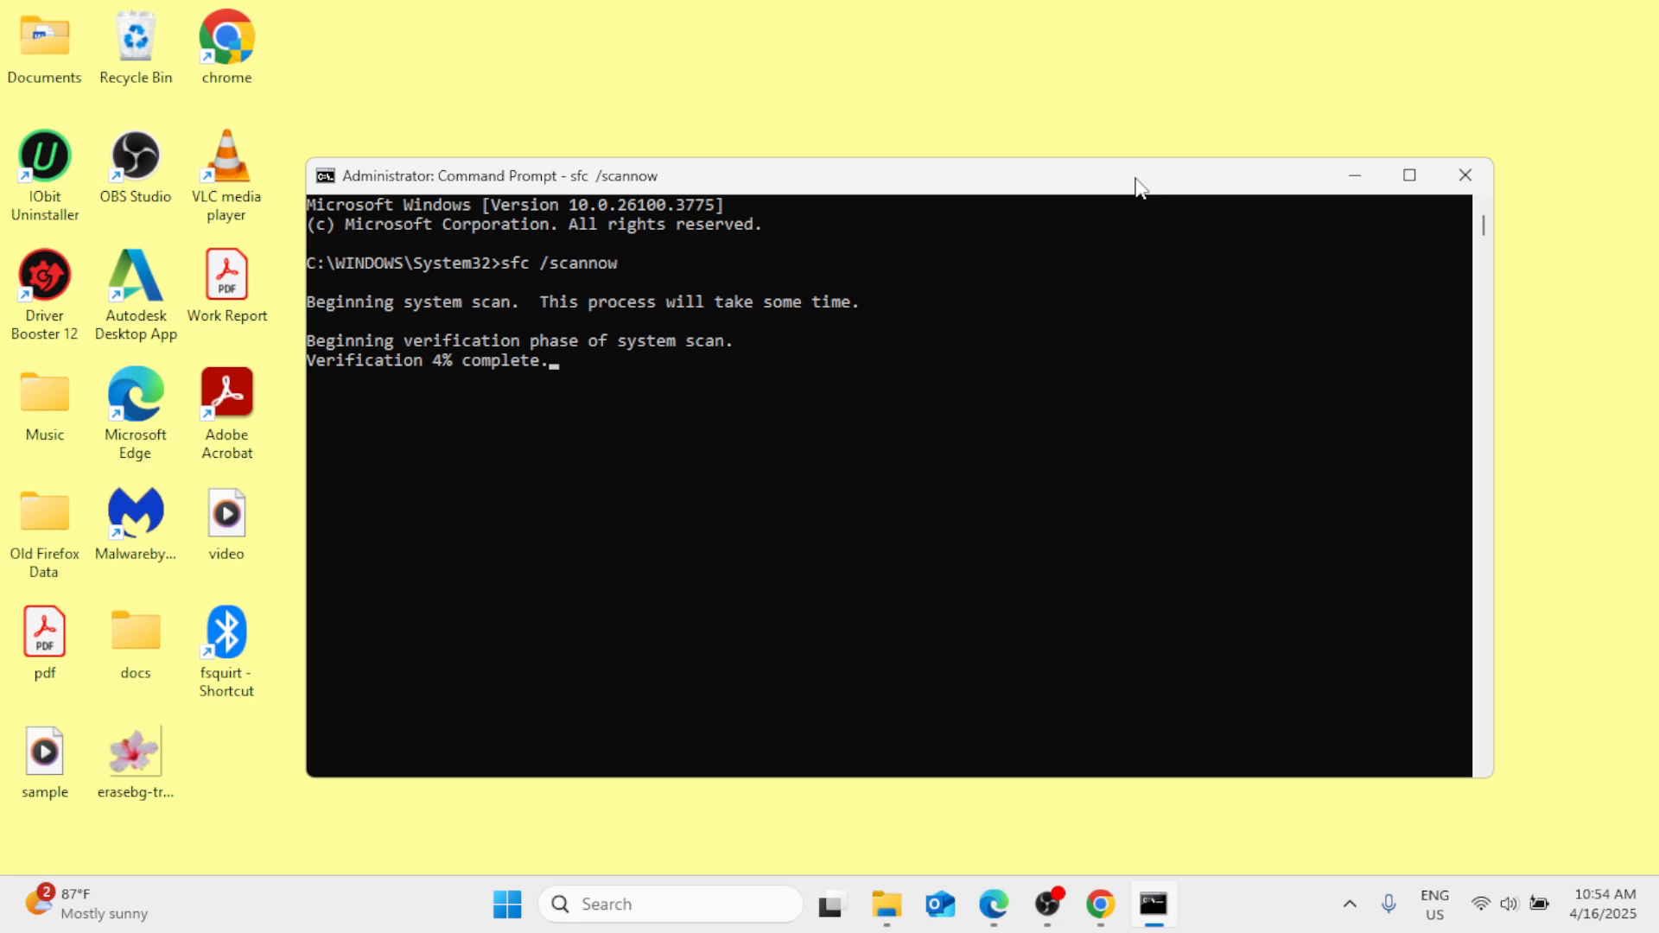
pyautogui.click(1465, 176)
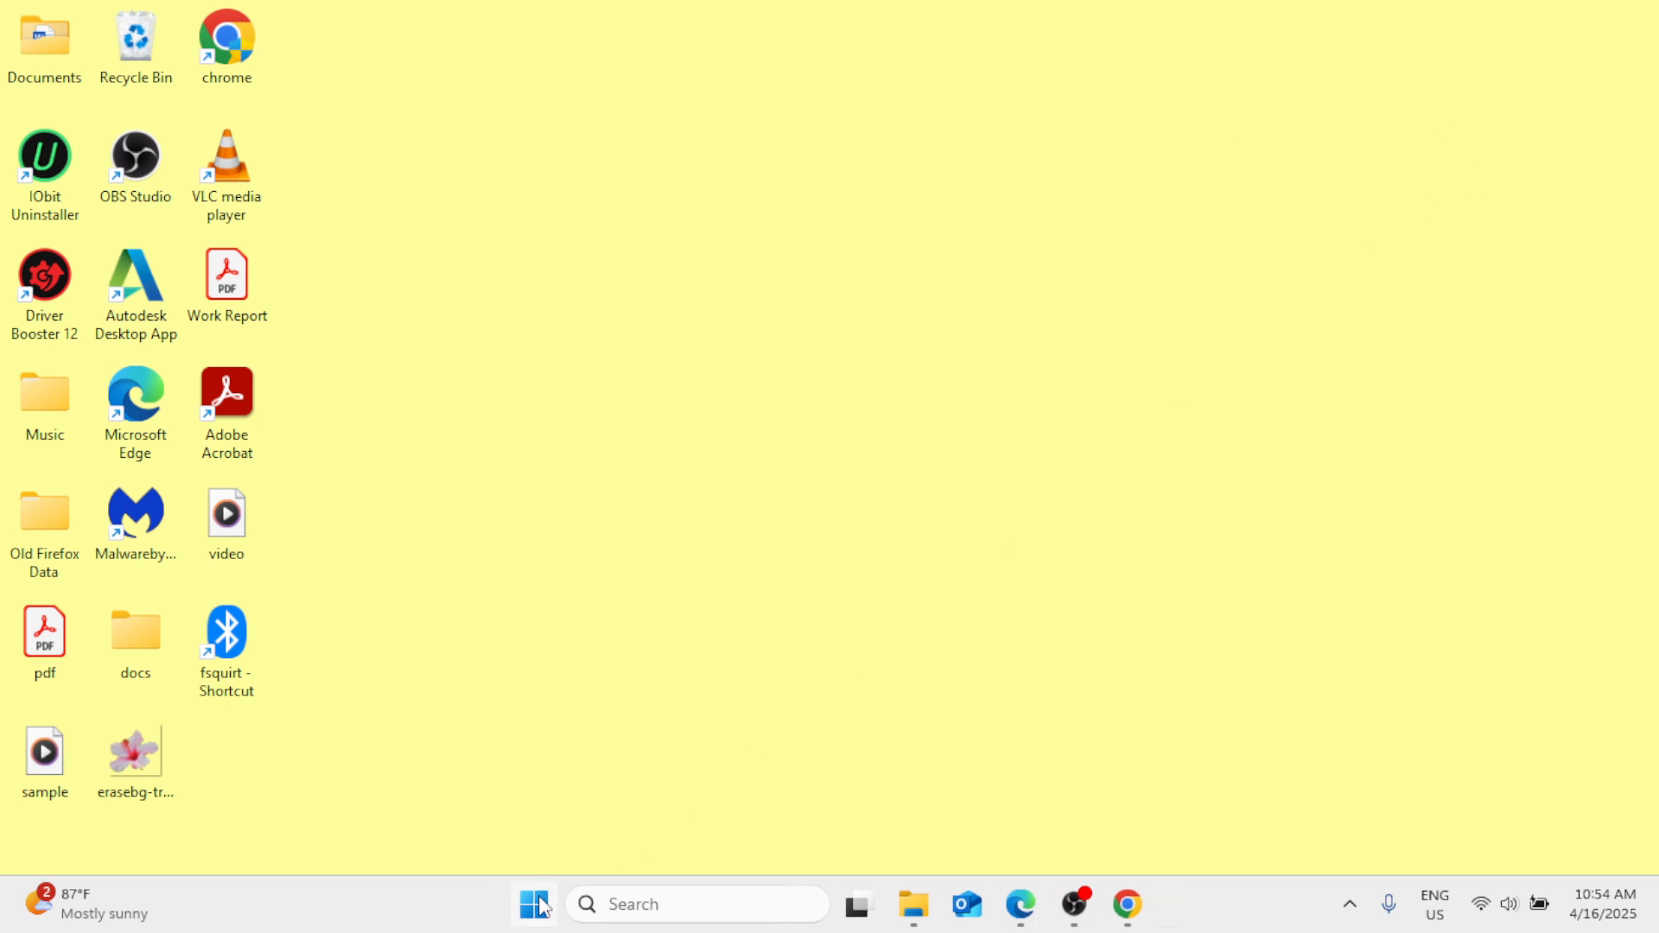
# Bring up the shut-down and sign-out choices to locate Restart, and dismiss them without choosing one
pyautogui.rightClick(536, 907)
pyautogui.moveTo(552, 800)
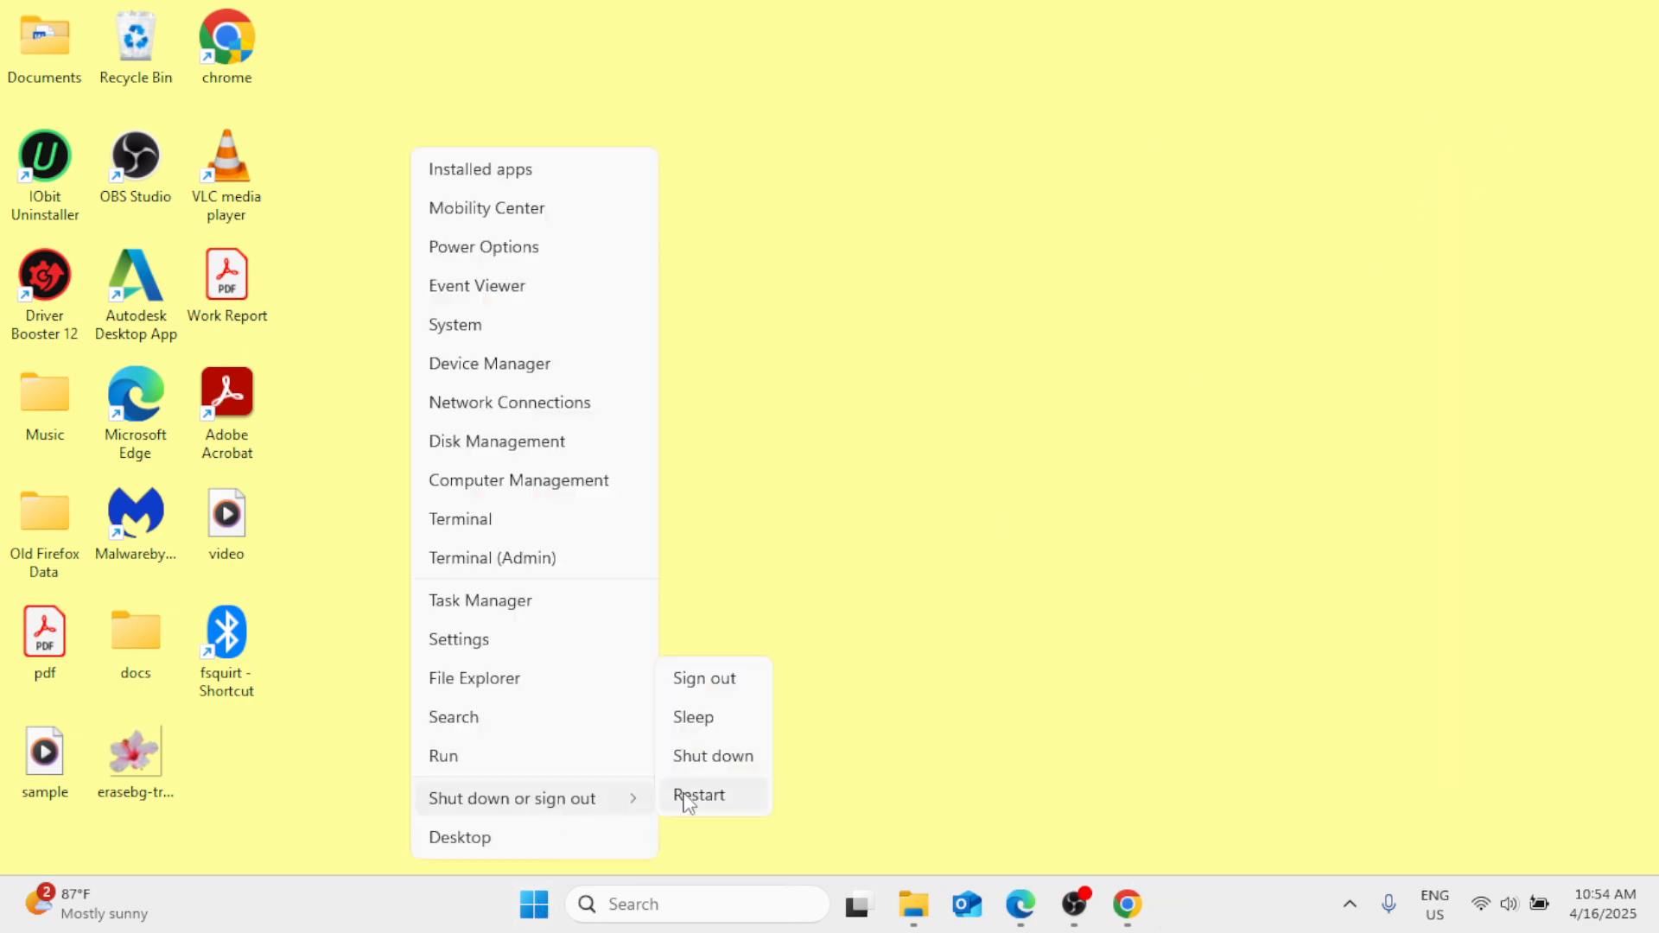
pyautogui.click(755, 600)
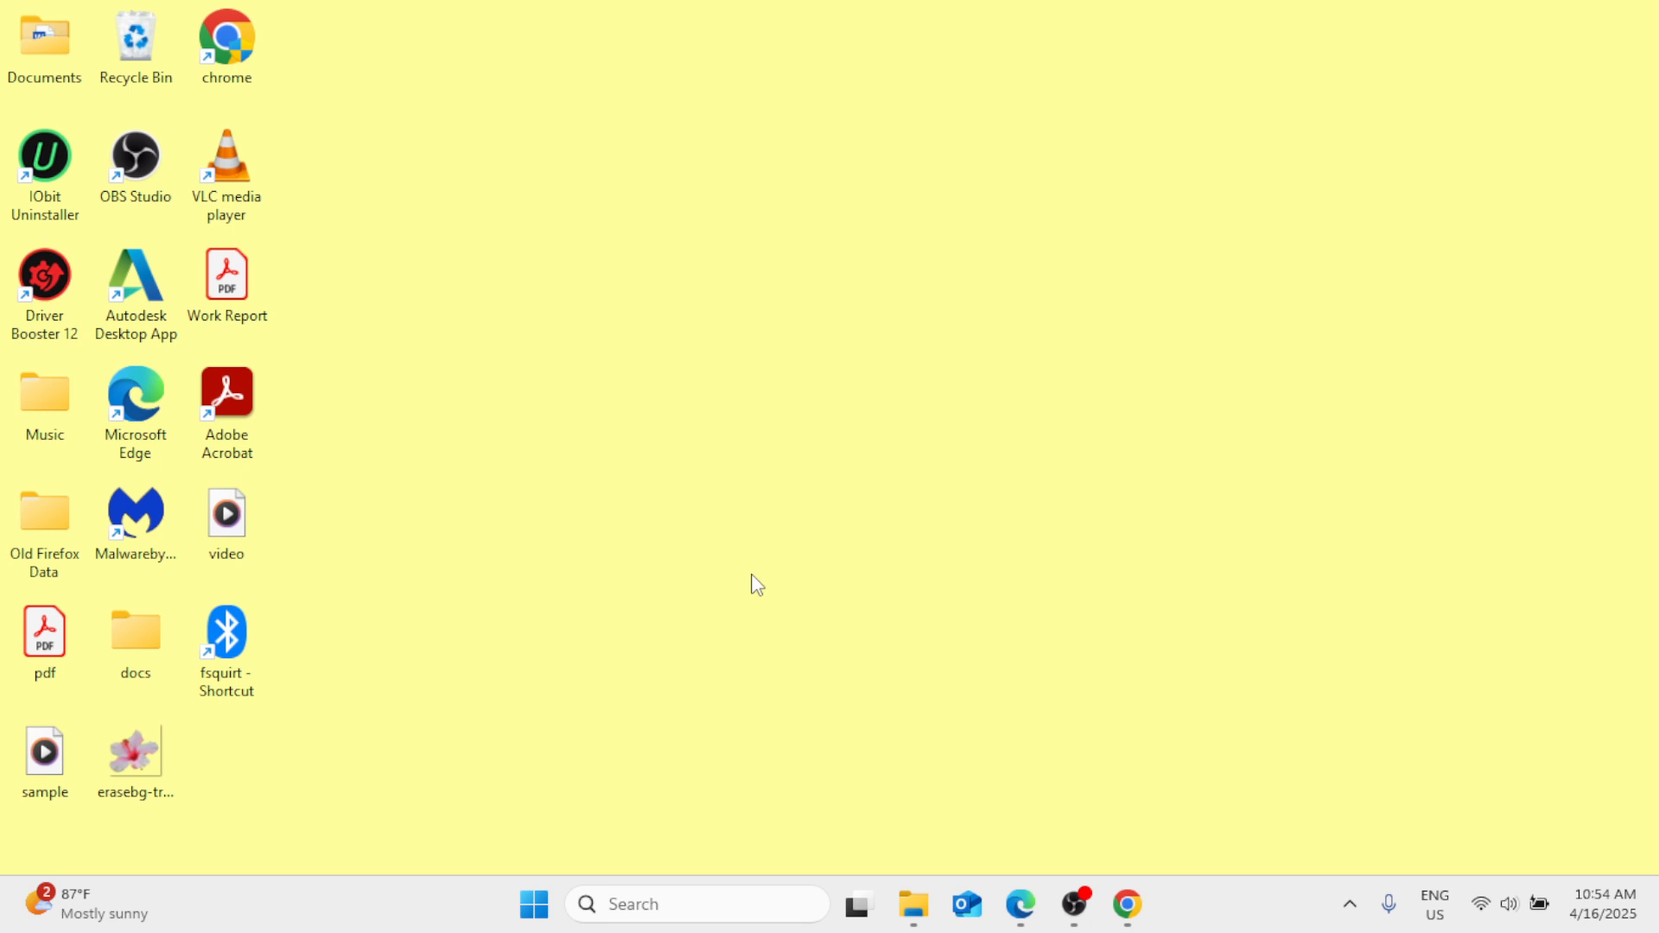